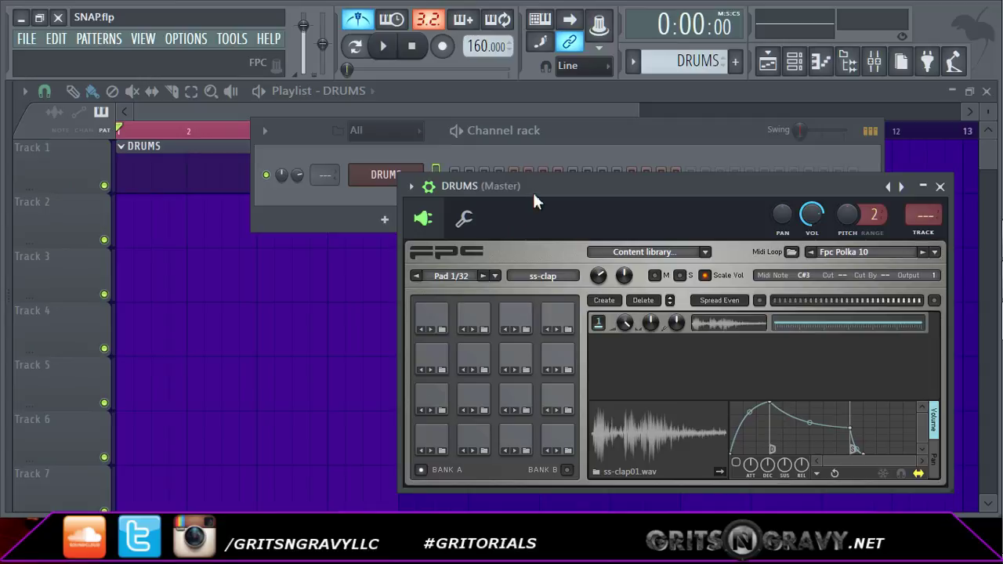
Step: Reposition the FPC DRUMS plugin window, left and then back up and right
left_click_drag(542, 189, 394, 188)
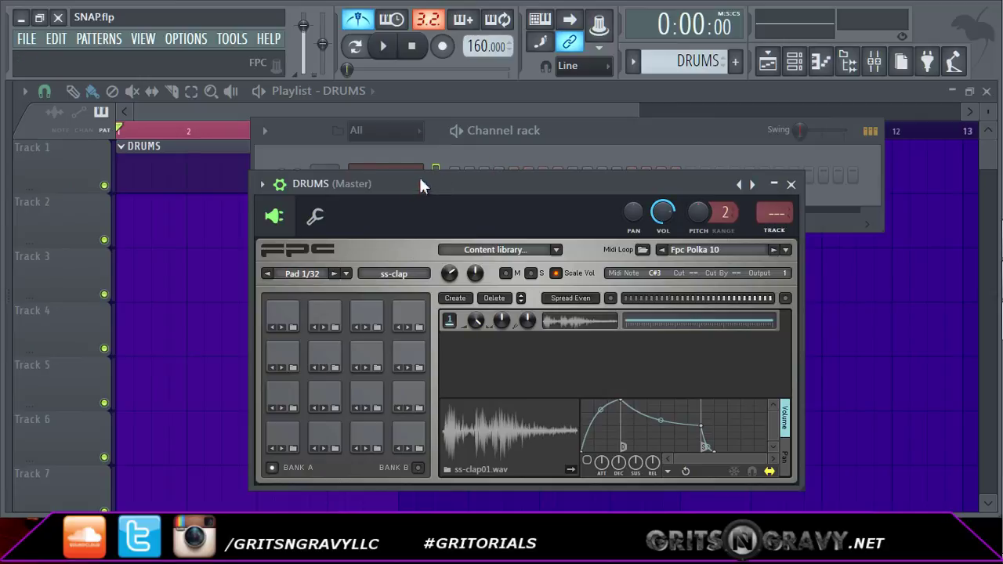
left_click_drag(420, 184, 514, 165)
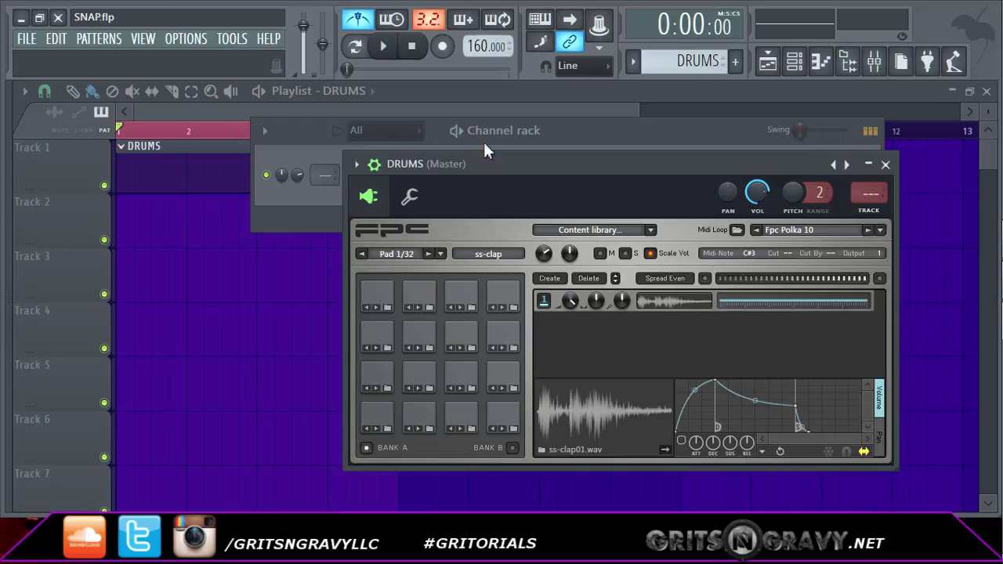
Step: Close the FPC window, open the DRUMS channel in the Piano roll, and arm recording
left_click(885, 165)
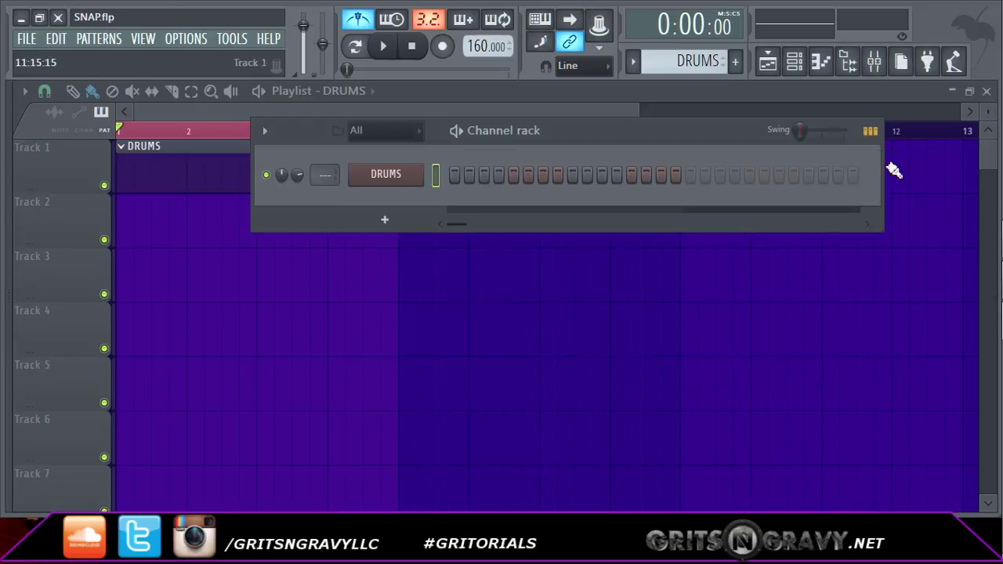
left_click_drag(558, 135, 529, 177)
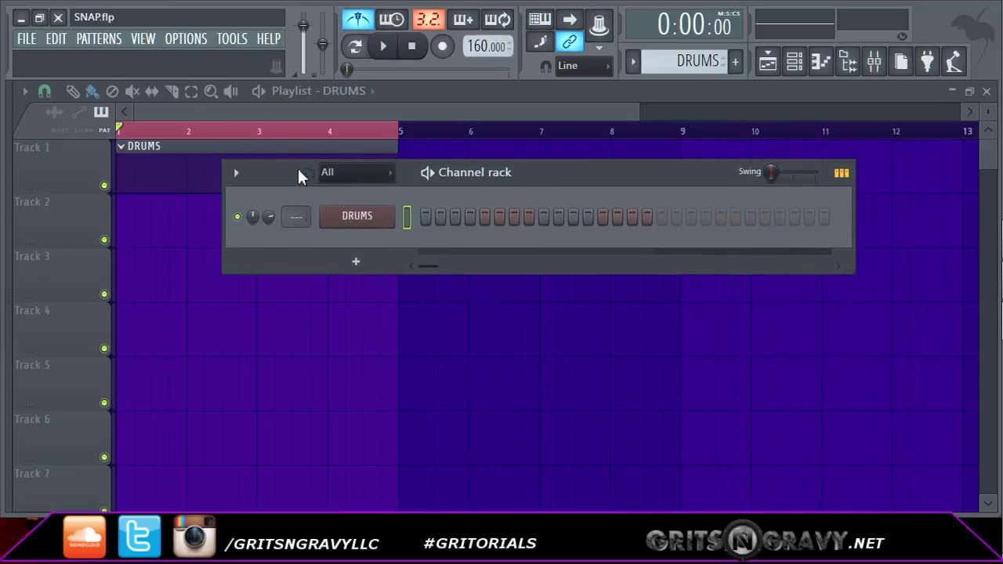
right_click(358, 217)
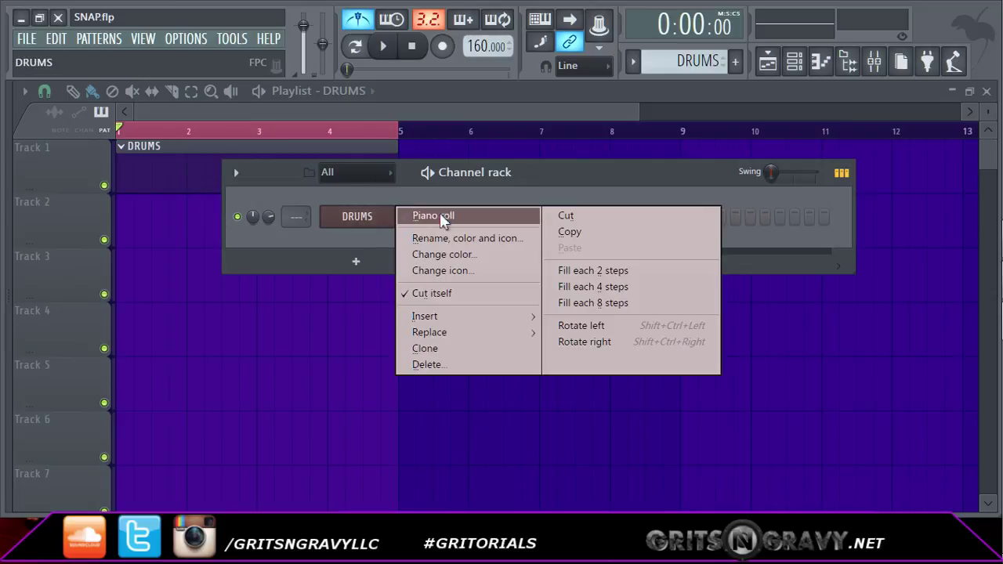
left_click(431, 214)
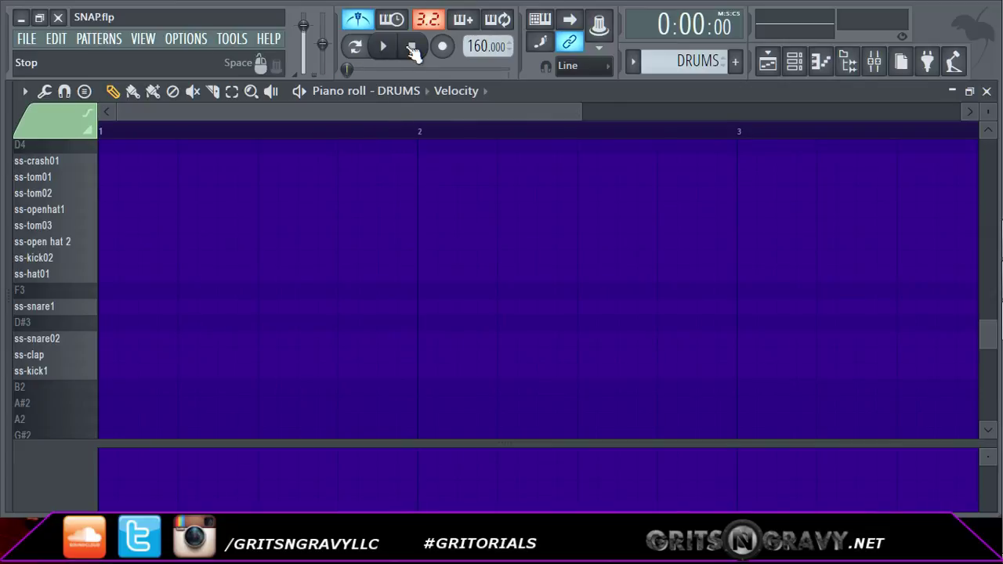
left_click(442, 46)
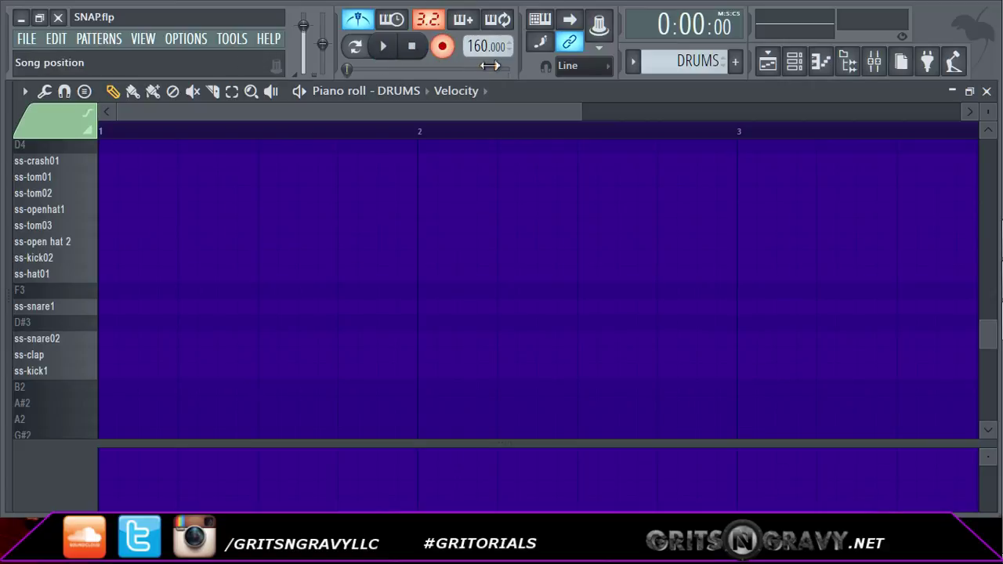
Step: Set the piano roll snap to Main, then record a kick and snare take after the precount
left_click(602, 67)
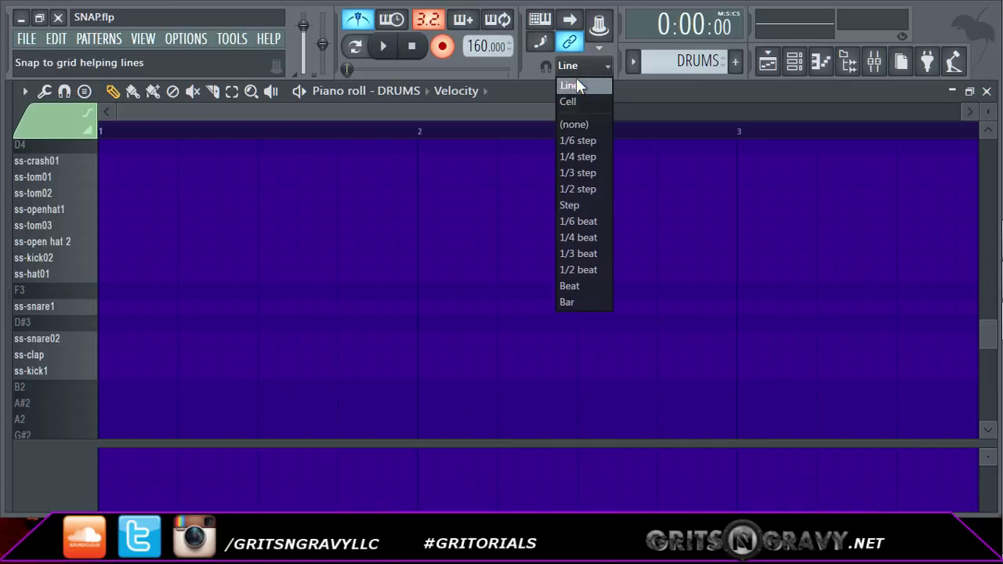
left_click(576, 85)
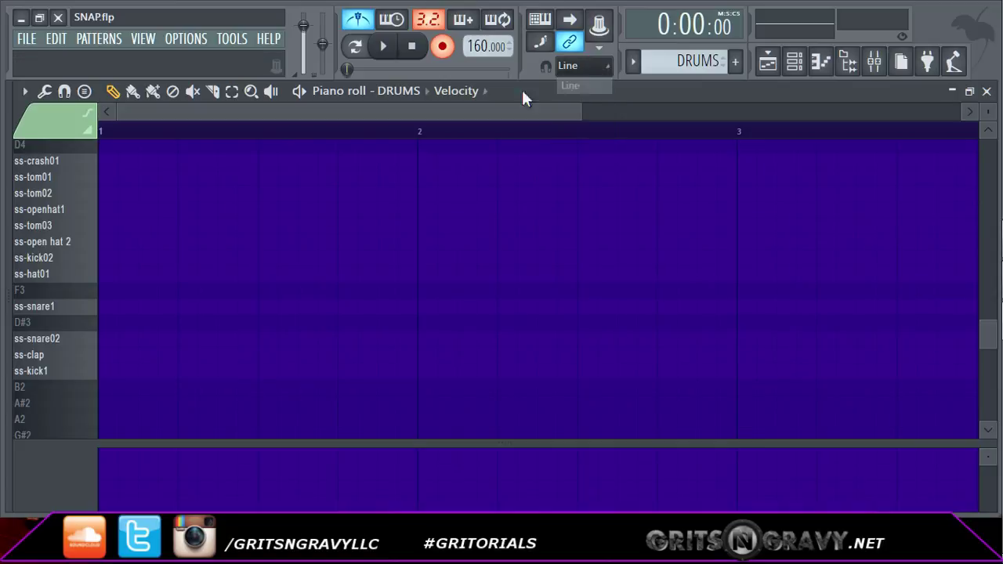
left_click(64, 91)
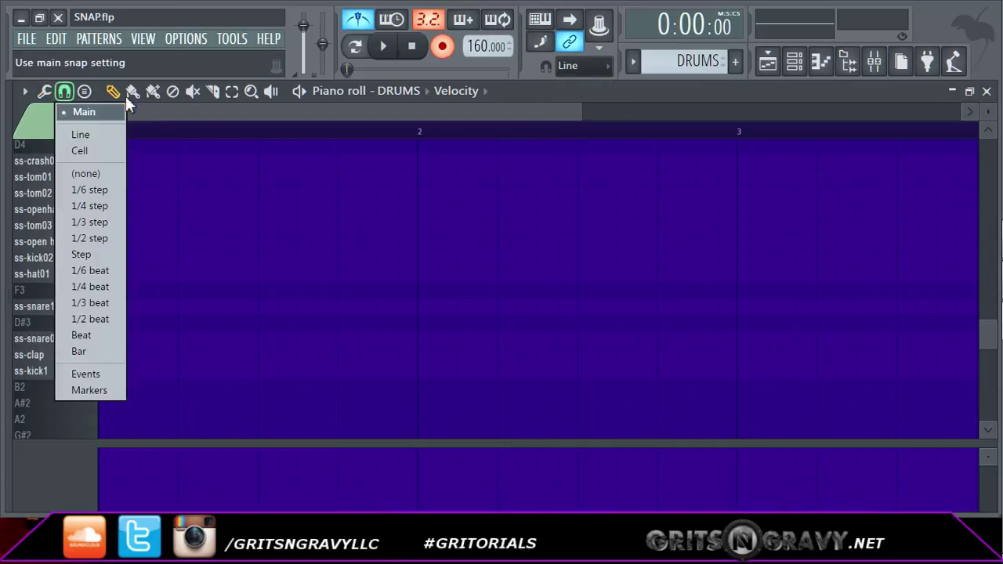
left_click(97, 117)
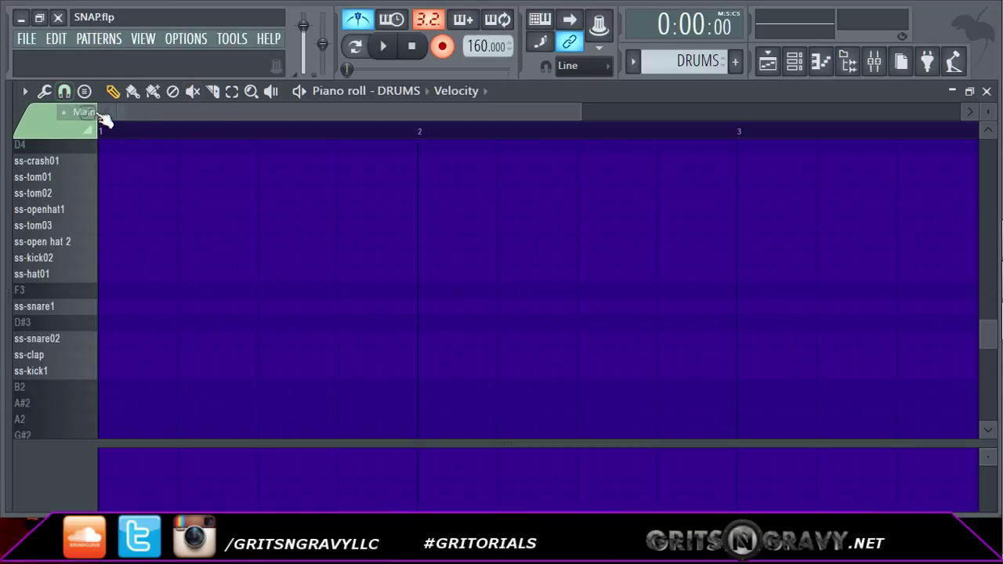
key("space")
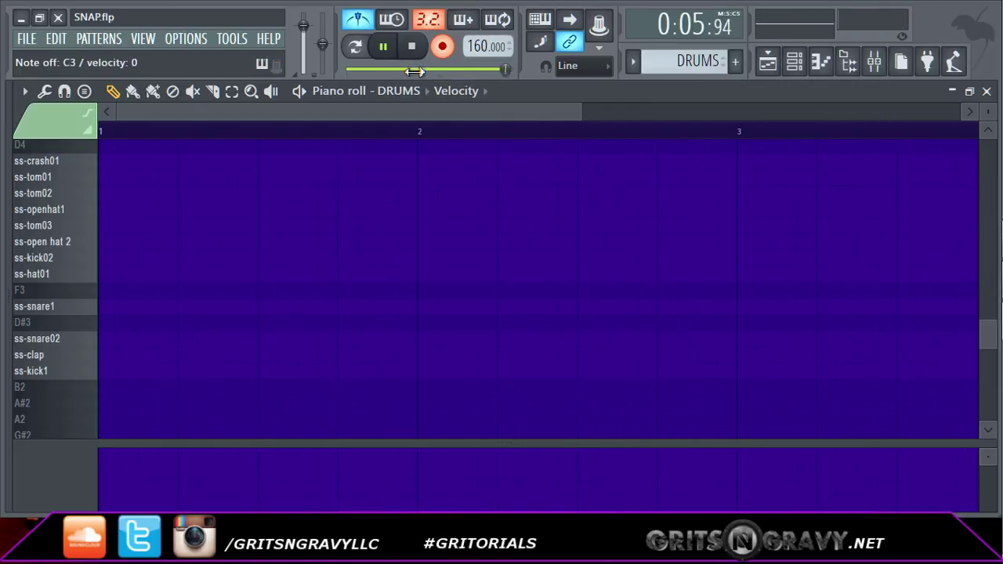
key("space")
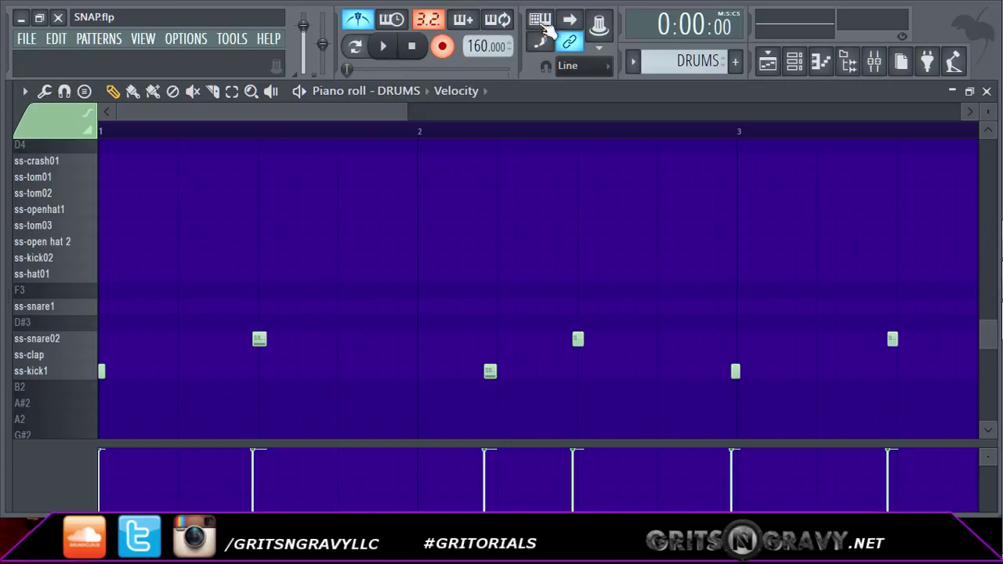
Step: Disarm recording and quantize the notes, keeping Quantize duration and raising Sensitivity
left_click(442, 46)
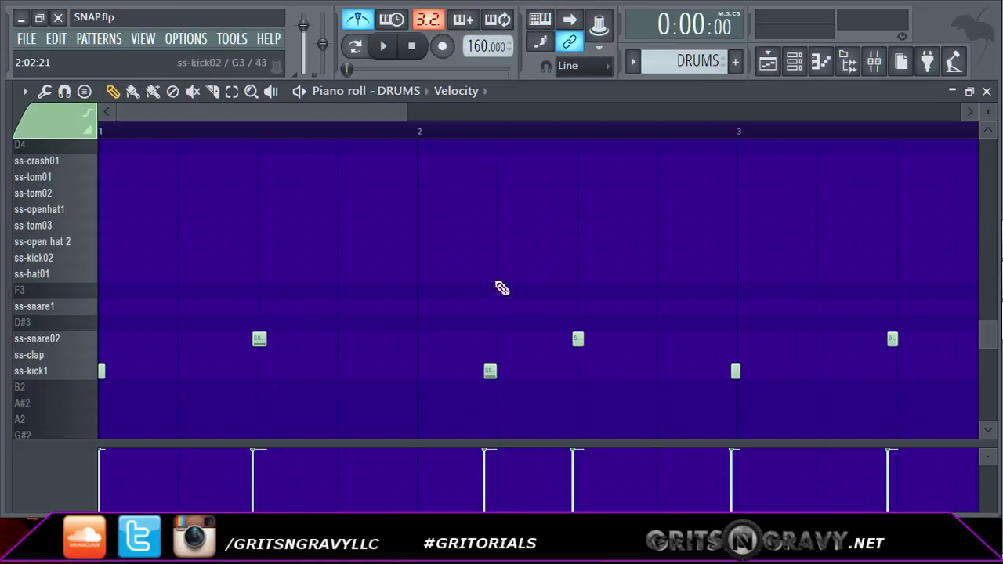
left_click_drag(381, 111, 488, 111)
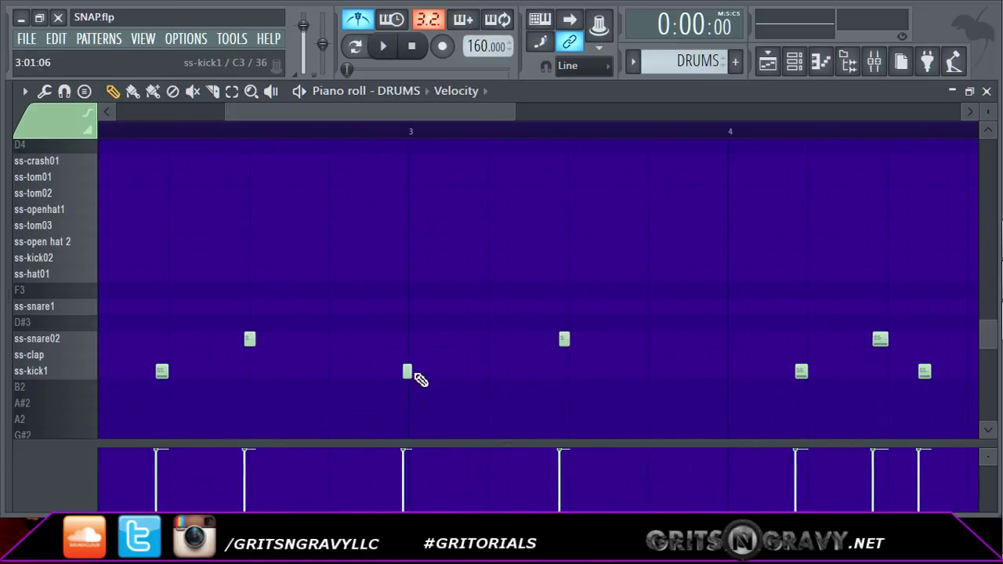
key("alt+q")
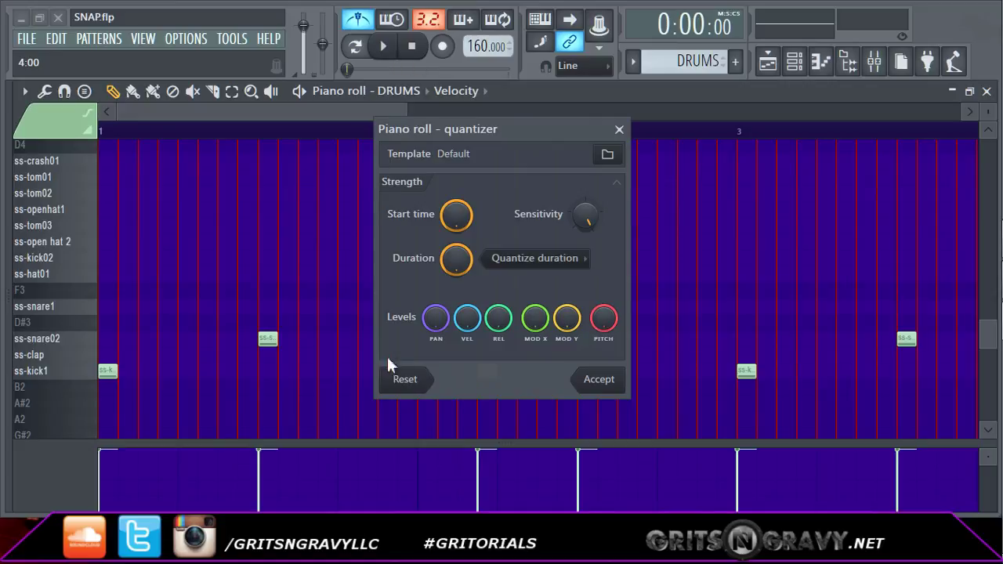
left_click(568, 260)
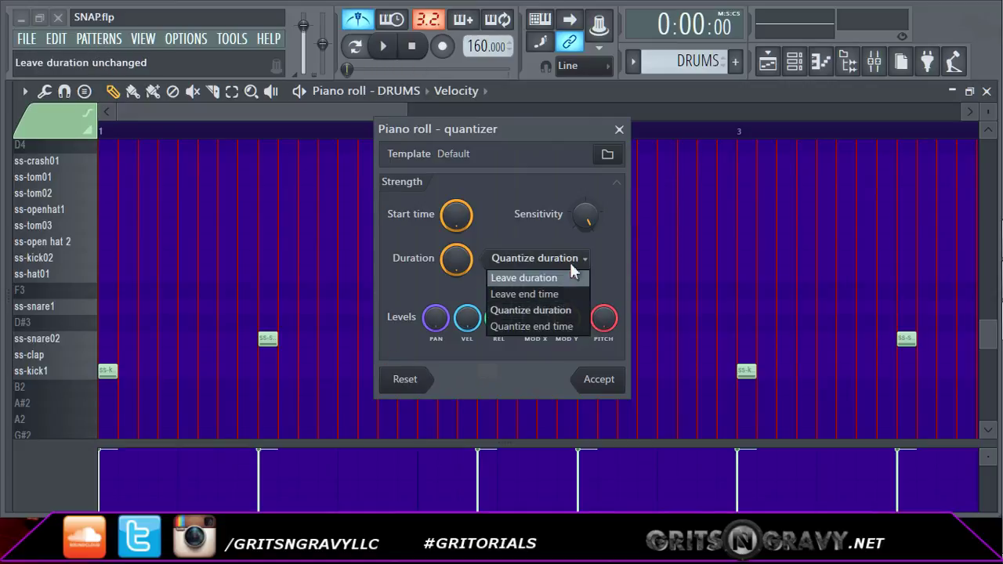
left_click(553, 309)
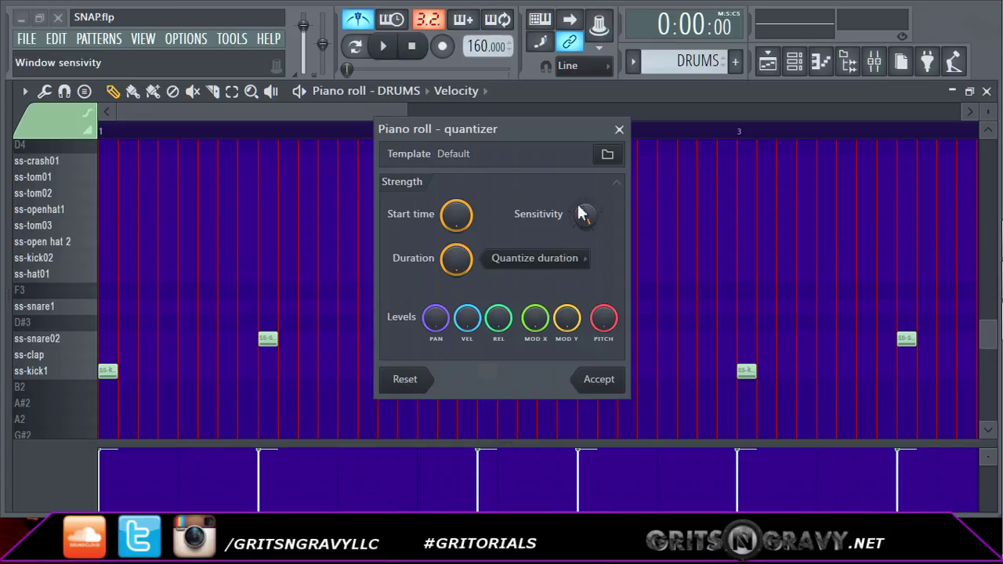
left_click_drag(589, 218, 588, 196)
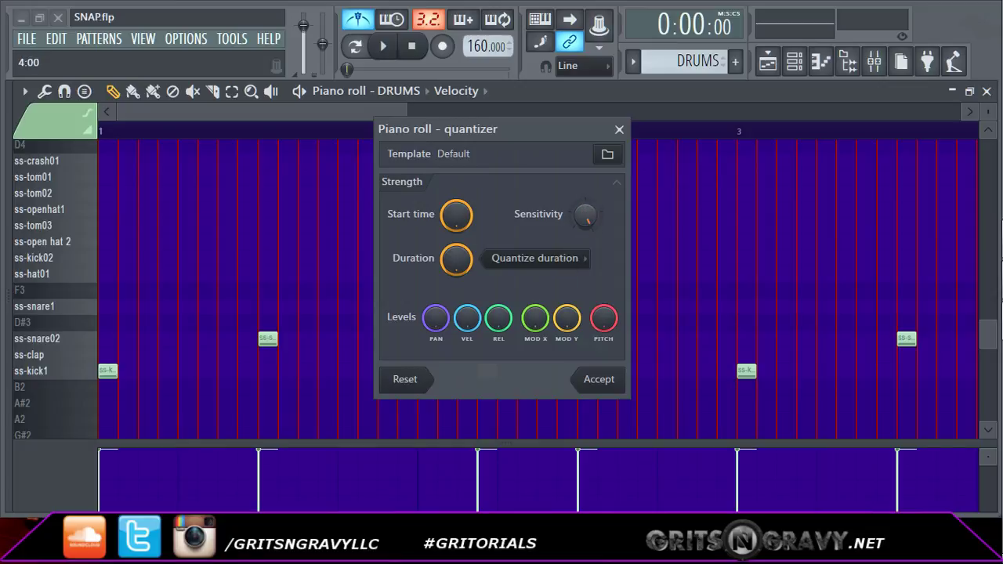
left_click(592, 381)
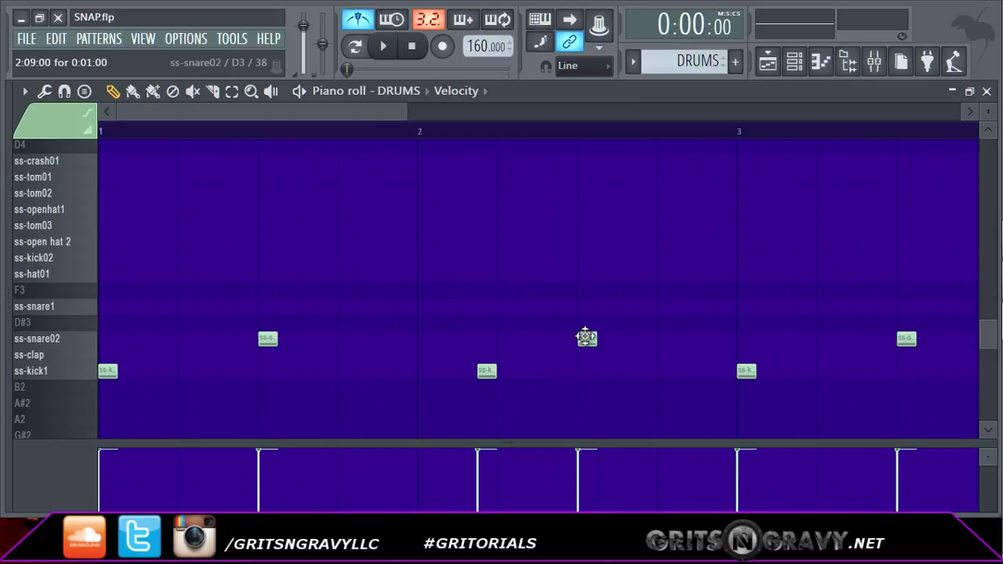
Step: Play back the quantized drum pattern while scrolling the piano roll, then stop
left_click_drag(384, 111, 565, 102)
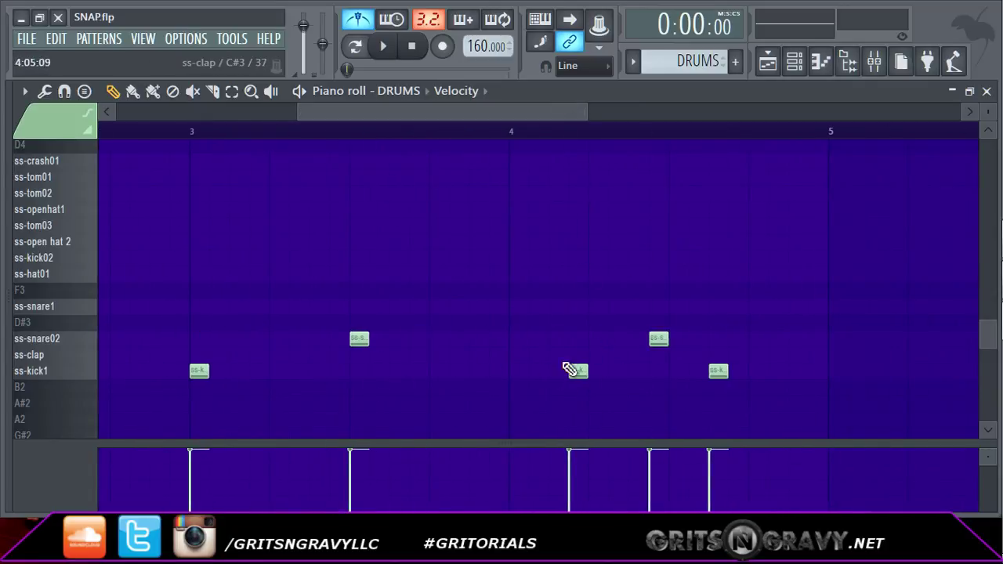
left_click_drag(439, 111, 196, 111)
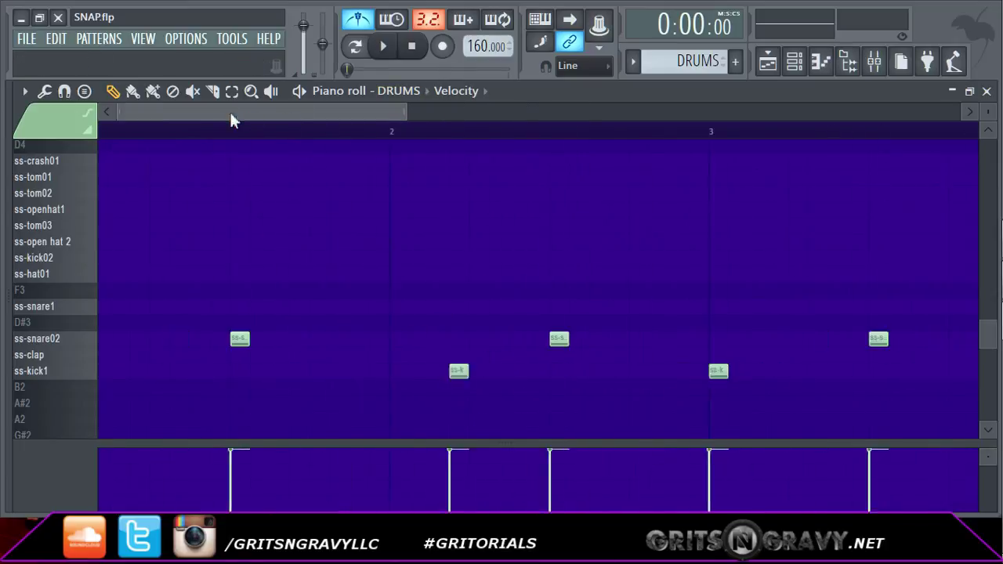
left_click(384, 47)
left_click_drag(358, 111, 462, 110)
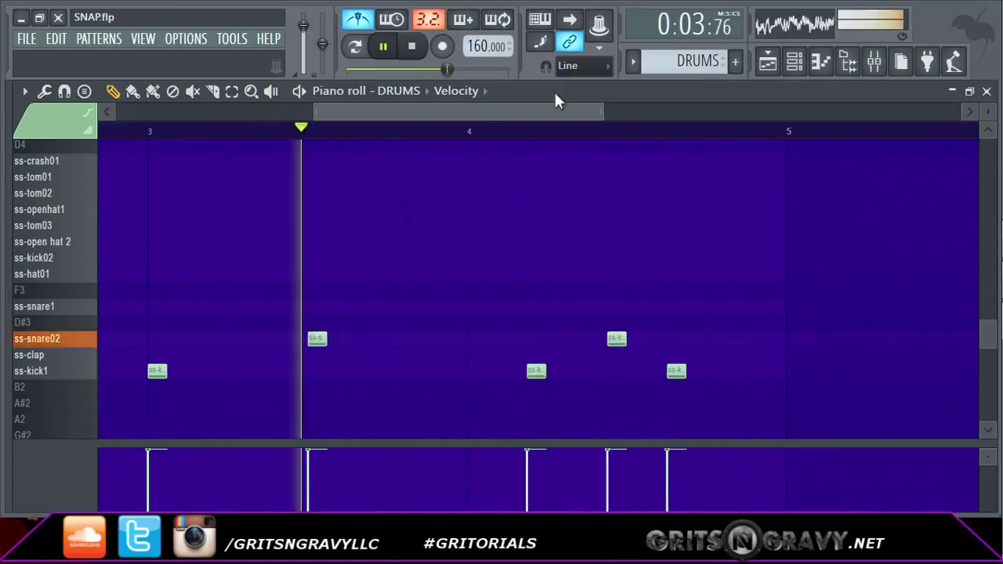
left_click_drag(462, 101, 581, 93)
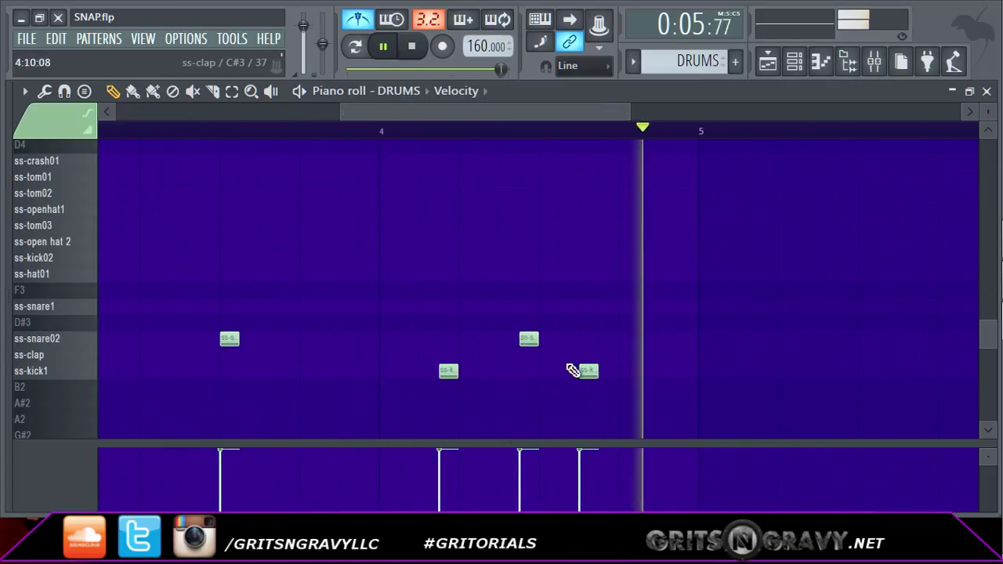
left_click(411, 46)
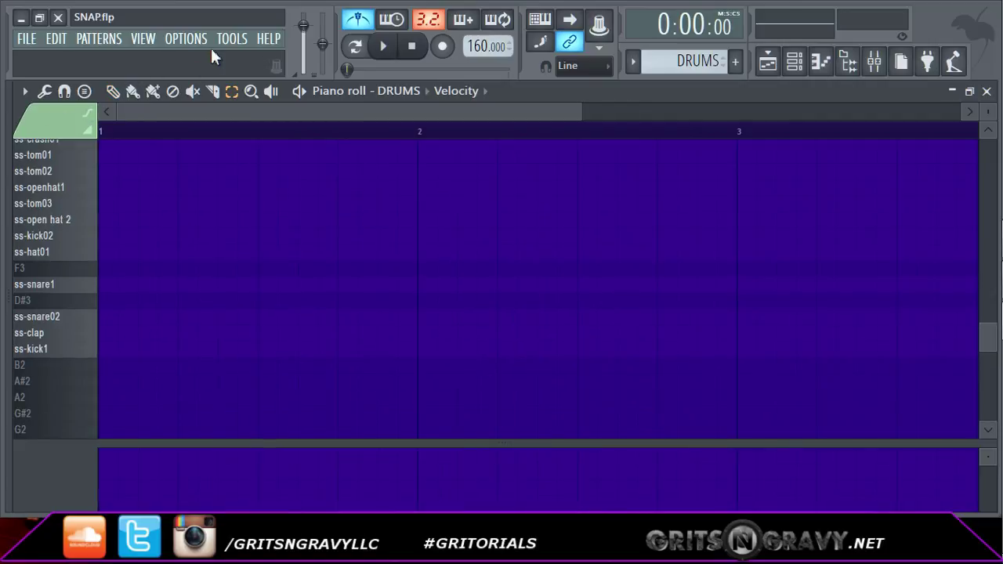
Step: Open Options > Audio settings, glance at the File page, and nudge the playback tracking offset
left_click(231, 38)
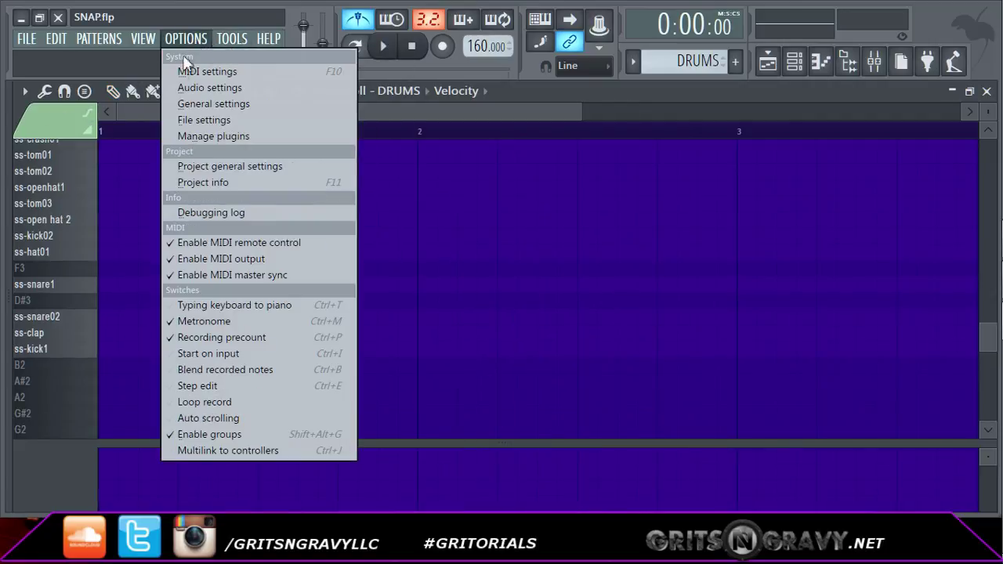
left_click(186, 83)
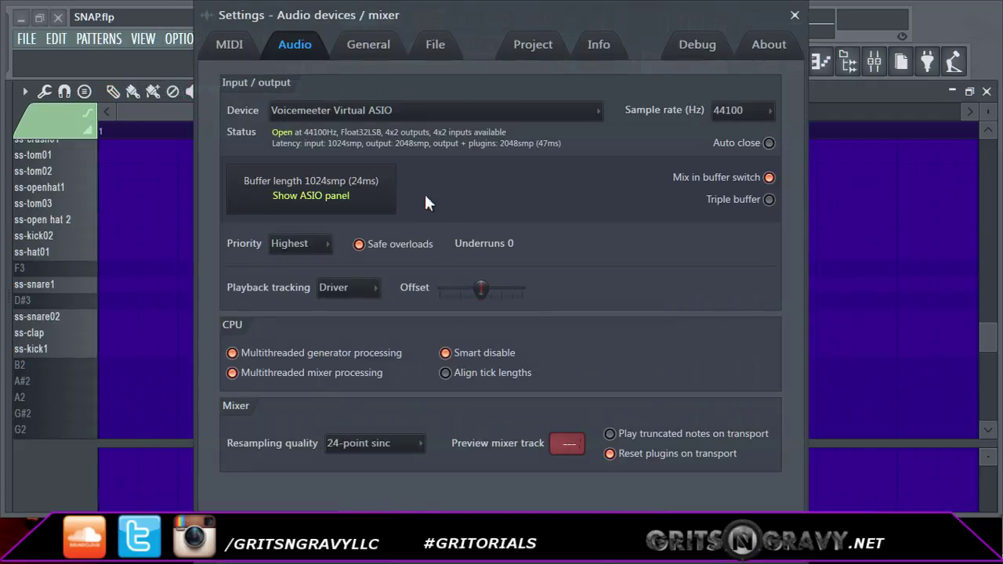
left_click(435, 44)
left_click(298, 49)
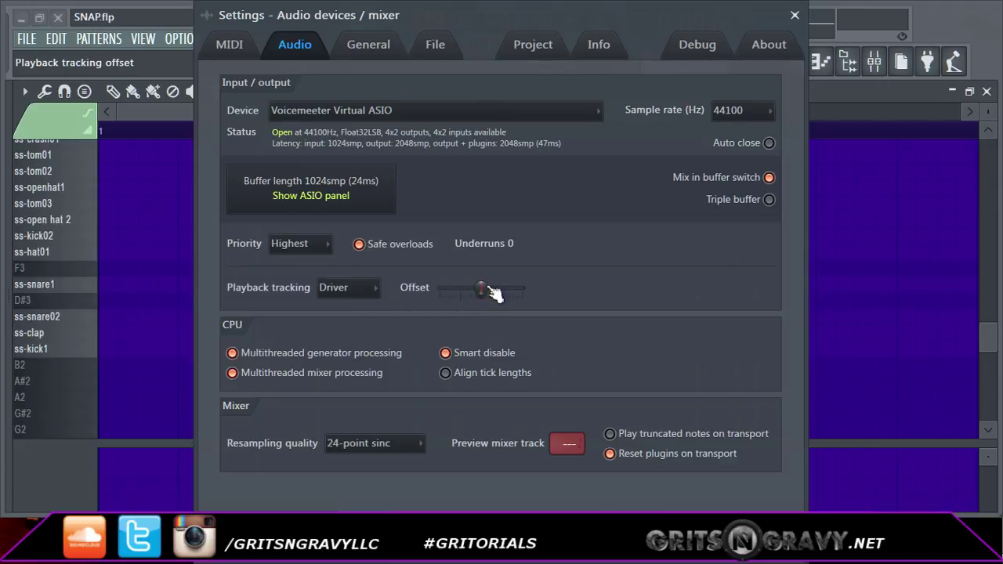
left_click_drag(484, 288, 488, 288)
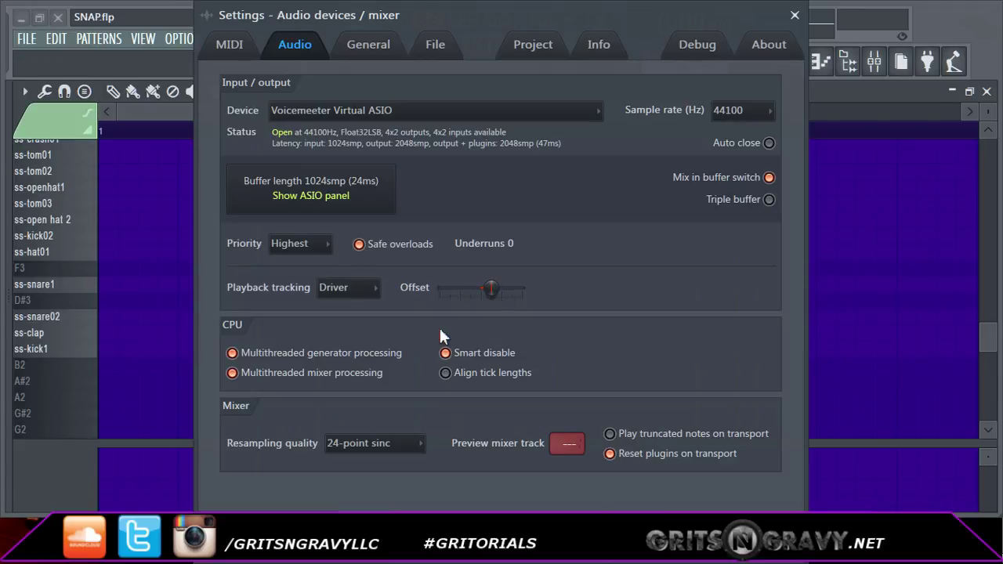
Step: Restore the tracking offset and set Playback tracking to Mixer
left_click_drag(500, 301, 490, 301)
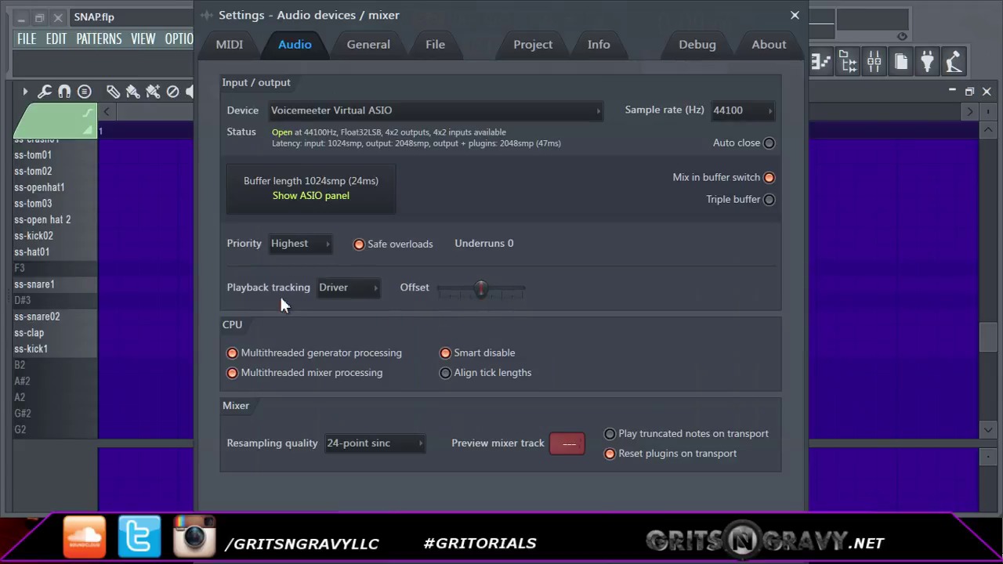
left_click(343, 291)
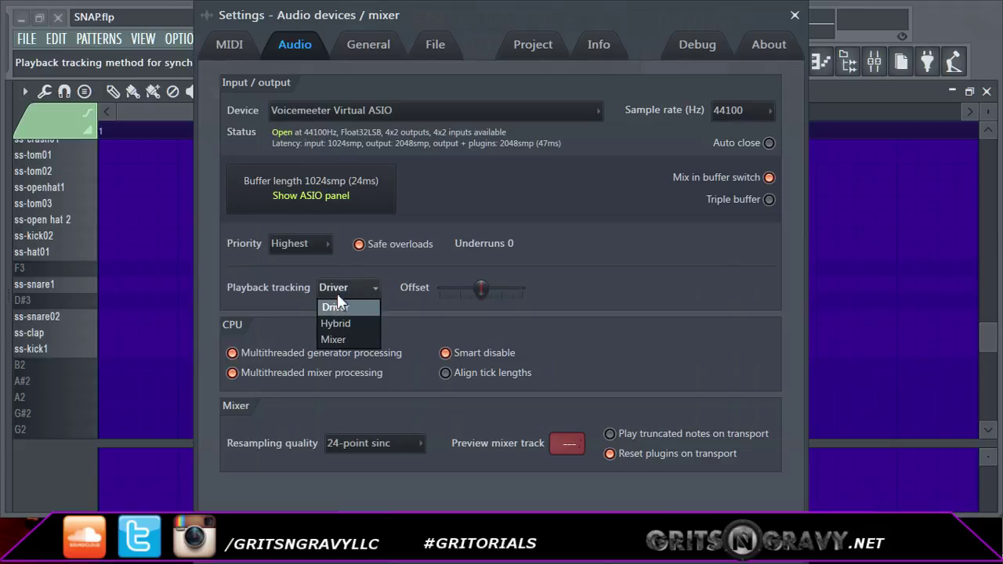
left_click(338, 341)
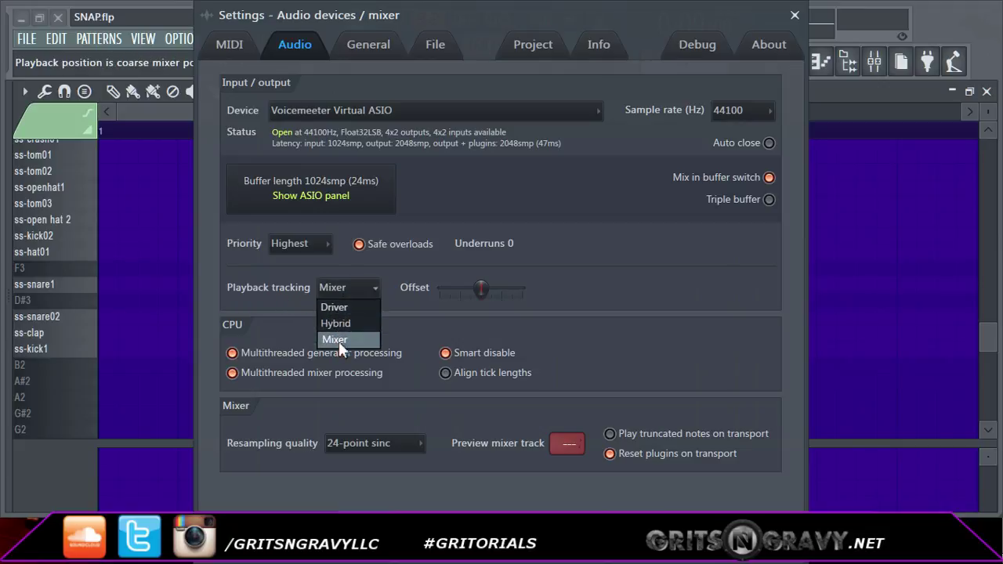
left_click_drag(365, 30, 488, 29)
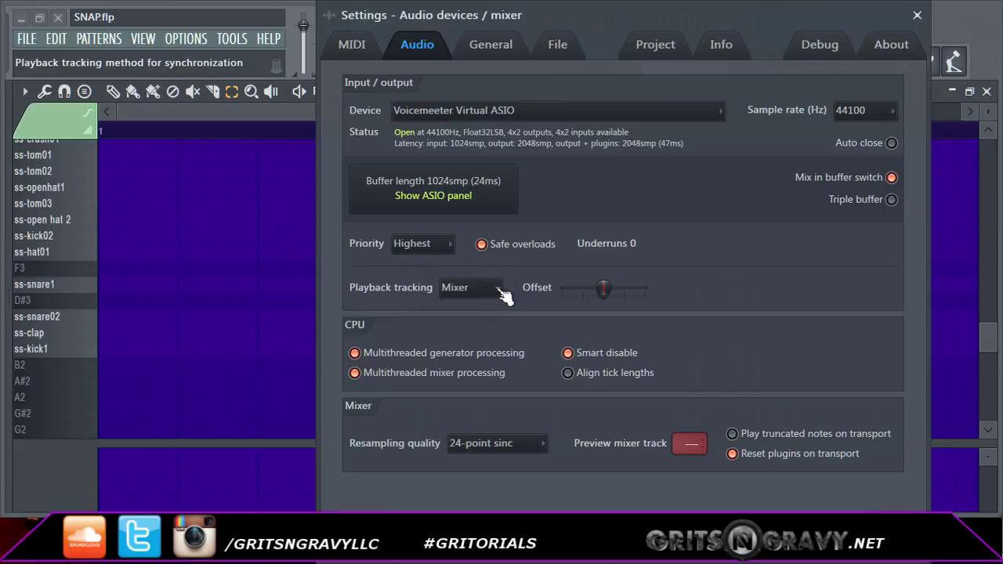
Step: Confirm Mixer tracking, close the audio settings, and arm recording
left_click(500, 290)
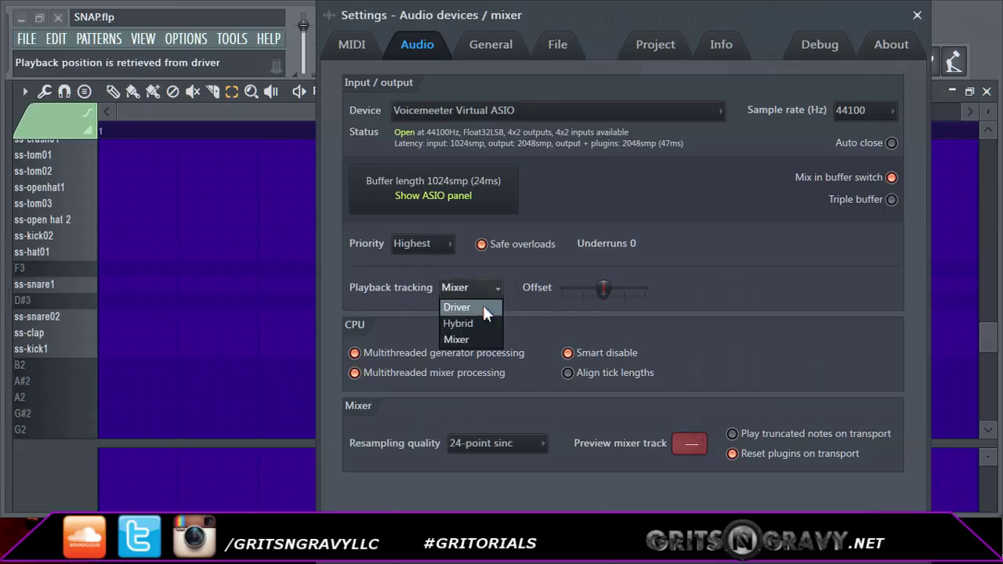
left_click(460, 339)
left_click(916, 15)
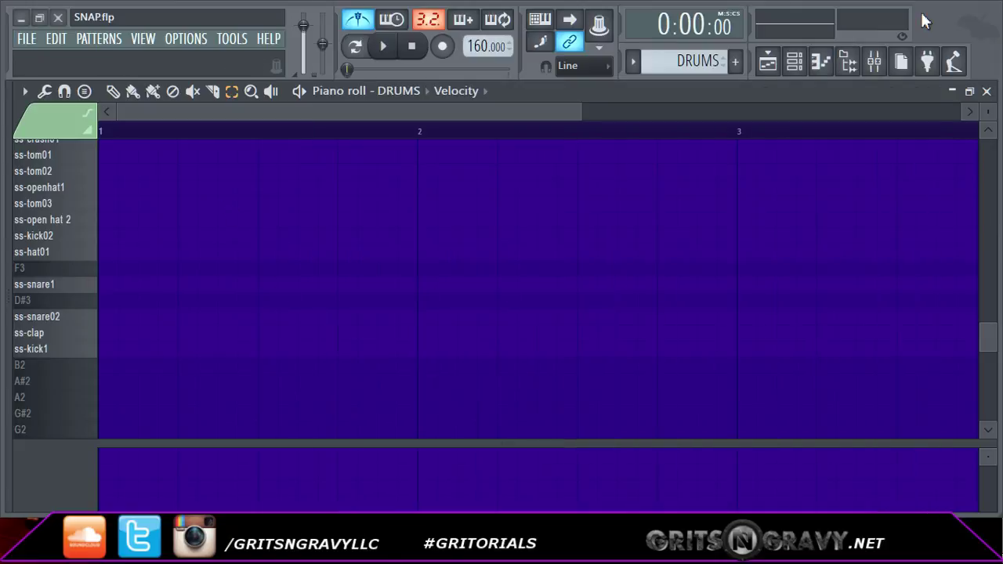
left_click(441, 47)
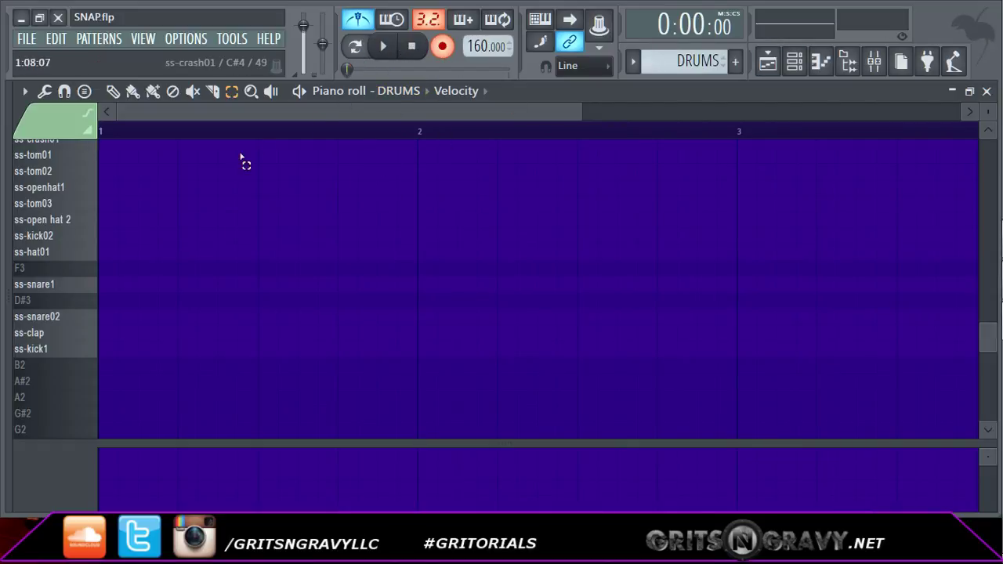
Step: Record a new kick and snare take after the count-in, then disarm and scroll through it
left_click(271, 94)
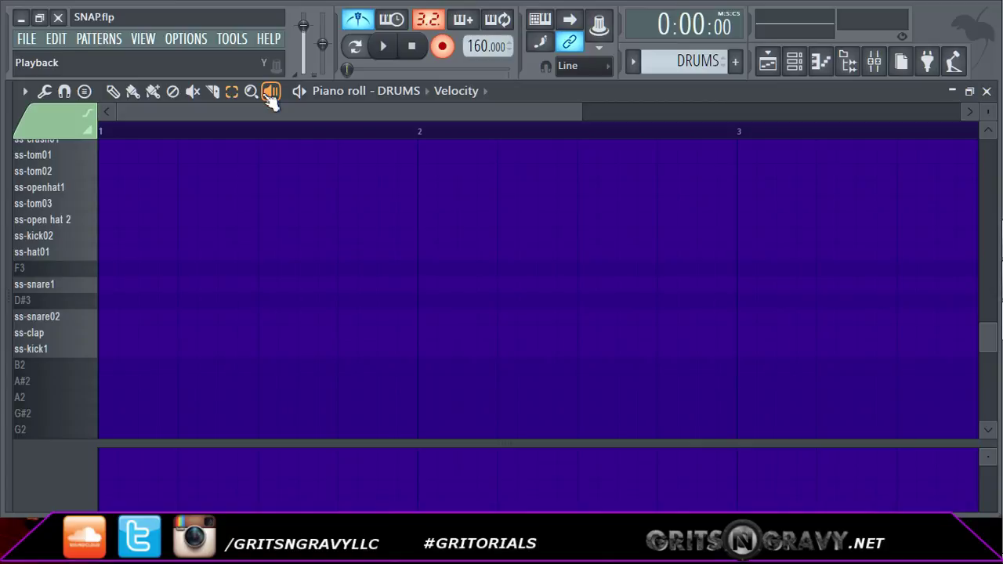
key("space")
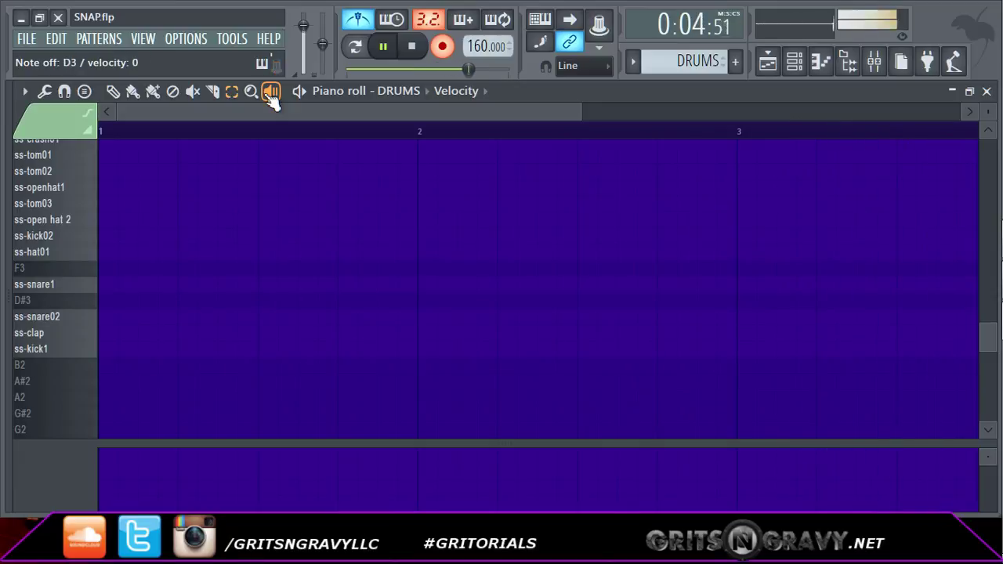
key("space")
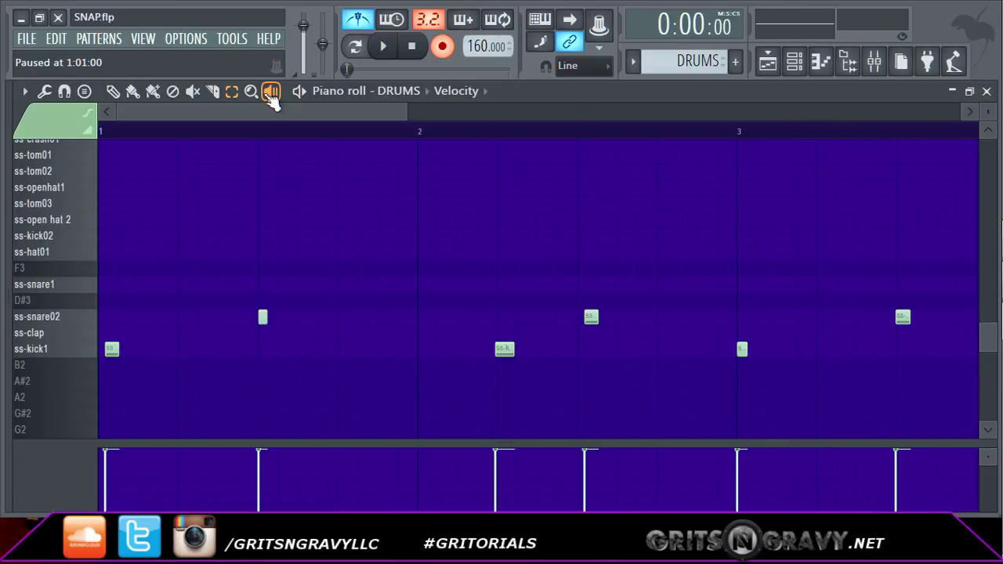
left_click(442, 46)
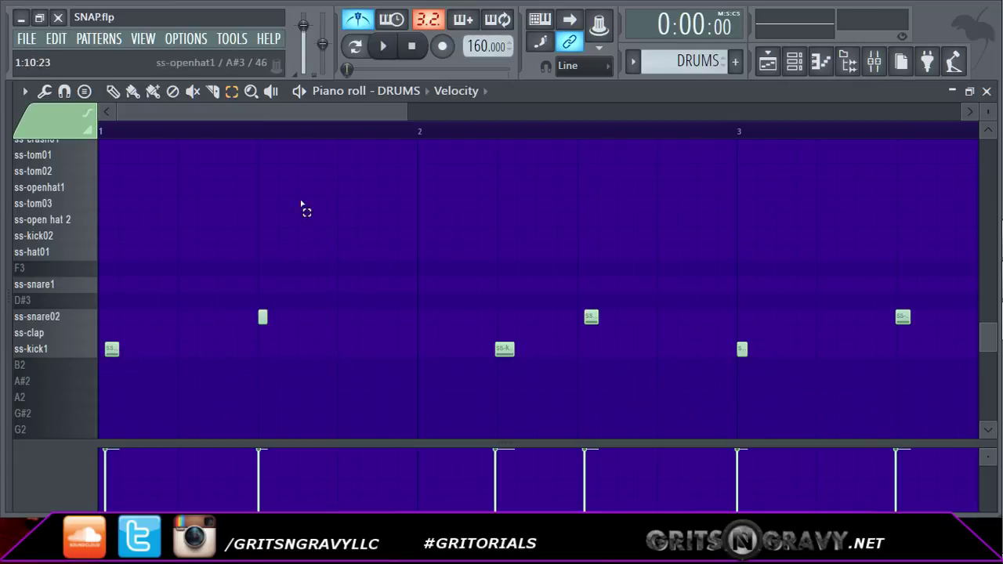
left_click_drag(313, 111, 399, 115)
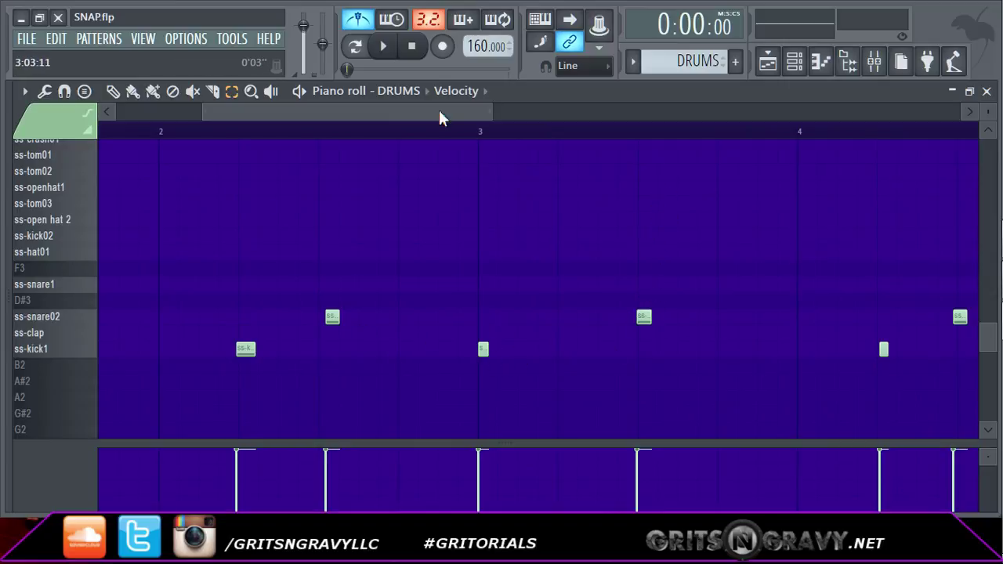
left_click_drag(438, 112, 557, 112)
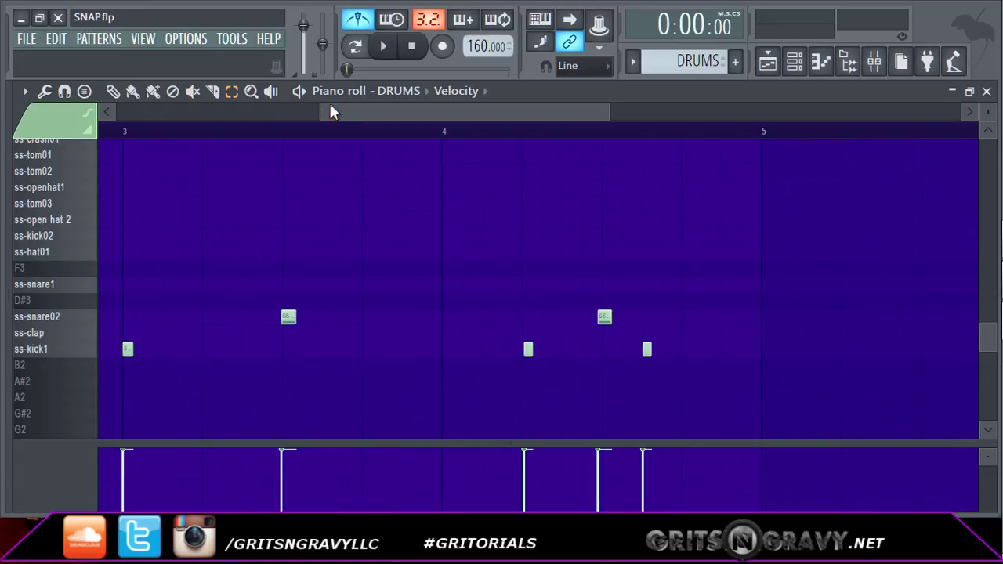
left_click_drag(329, 112, 141, 114)
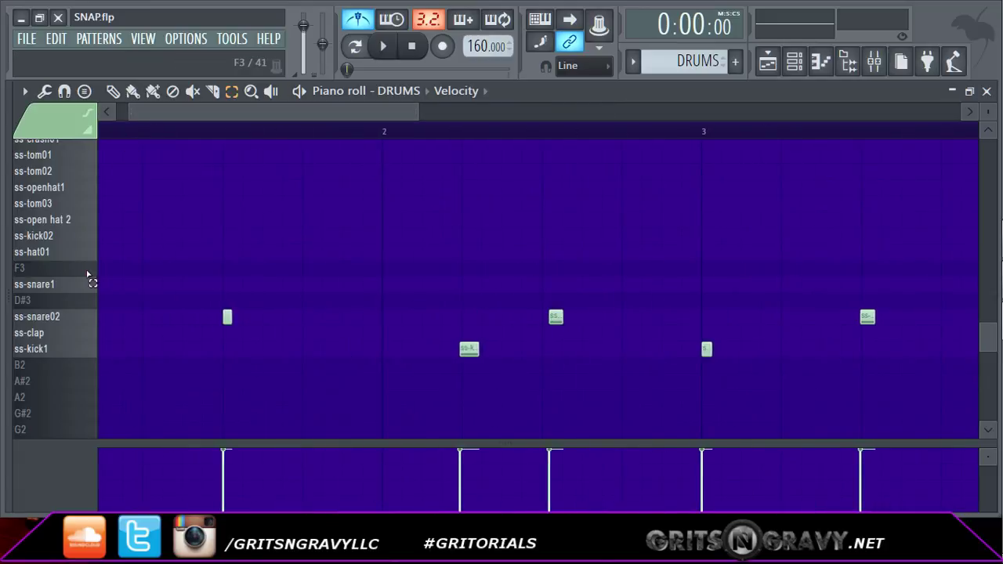
Step: Quick-quantize the new take with Alt+Q, then play it back and stop
key("alt+q")
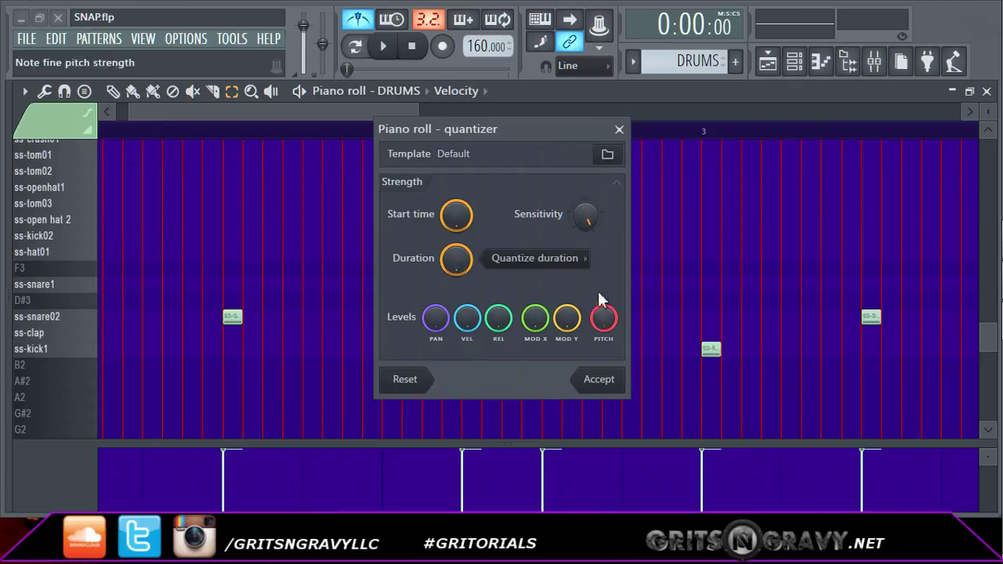
left_click(599, 380)
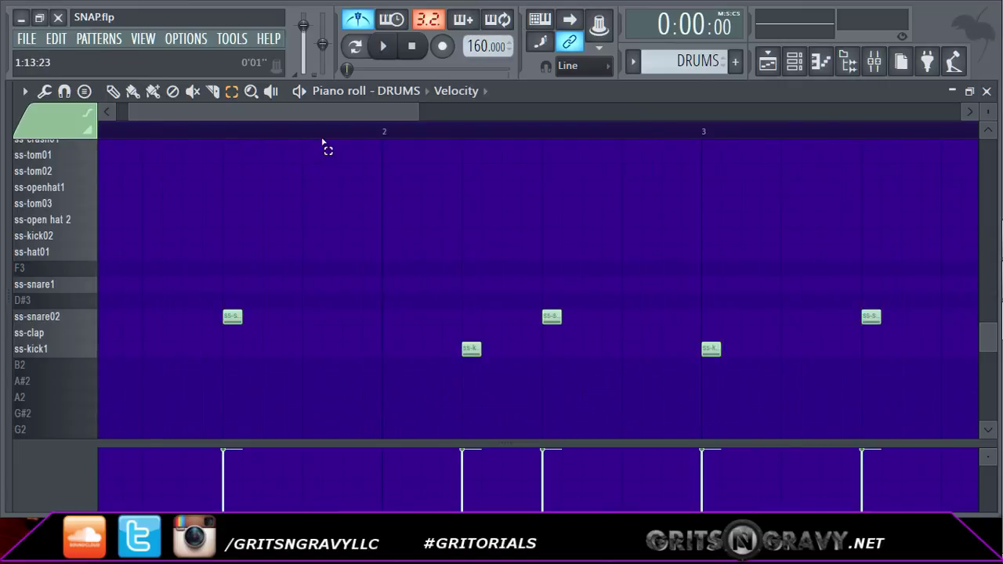
key("space")
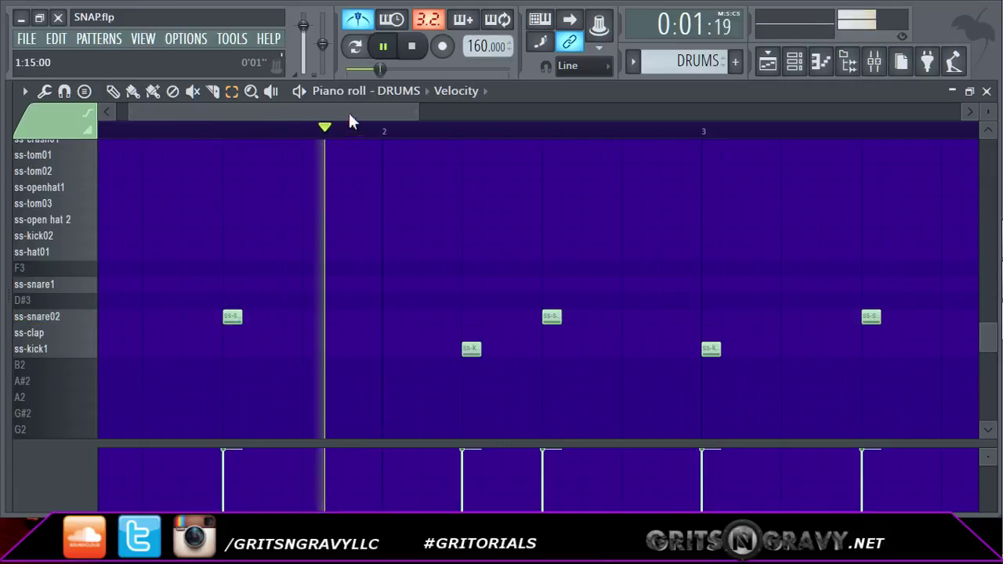
left_click_drag(262, 111, 483, 114)
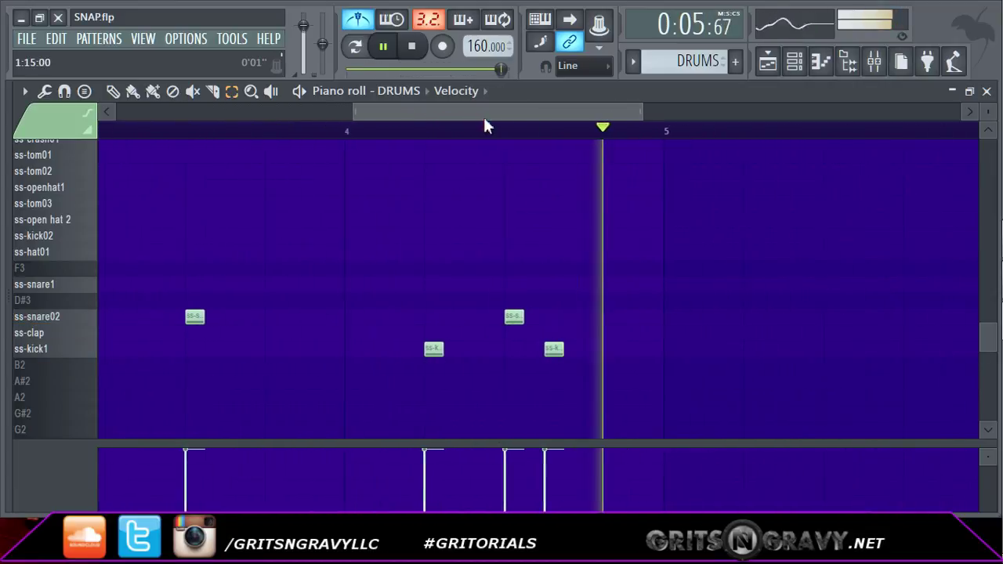
left_click(411, 45)
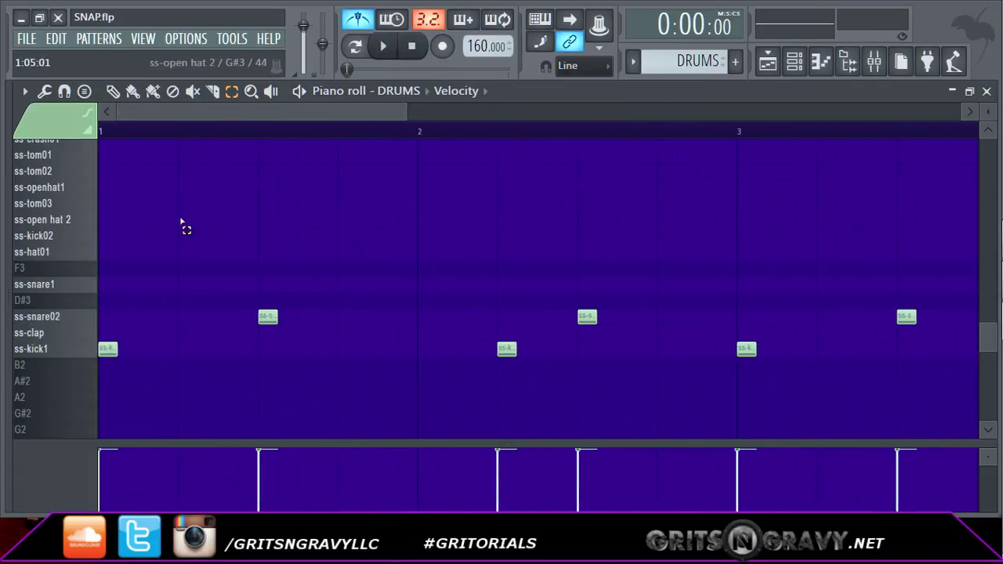
left_click(610, 69)
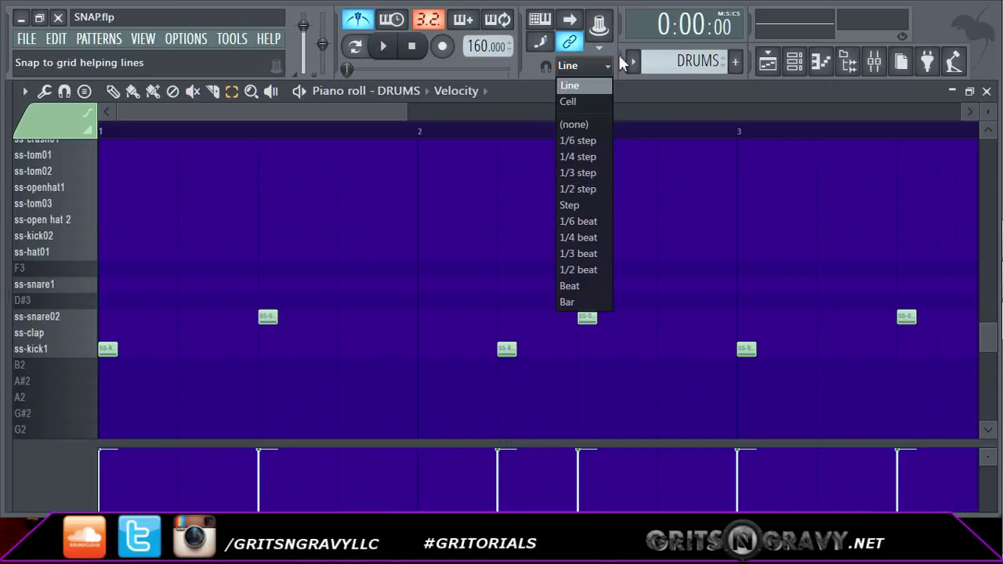
left_click(584, 160)
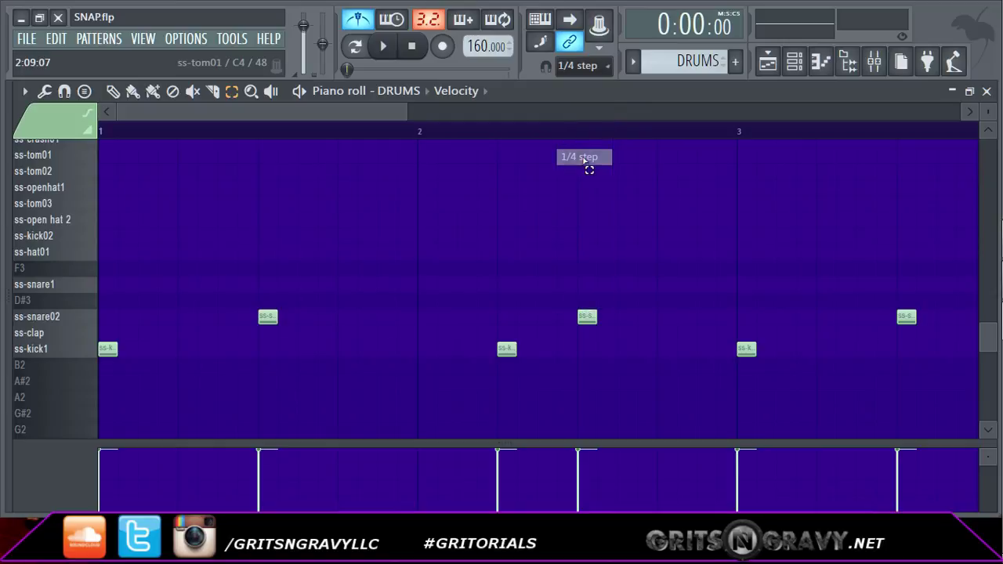
left_click(64, 92)
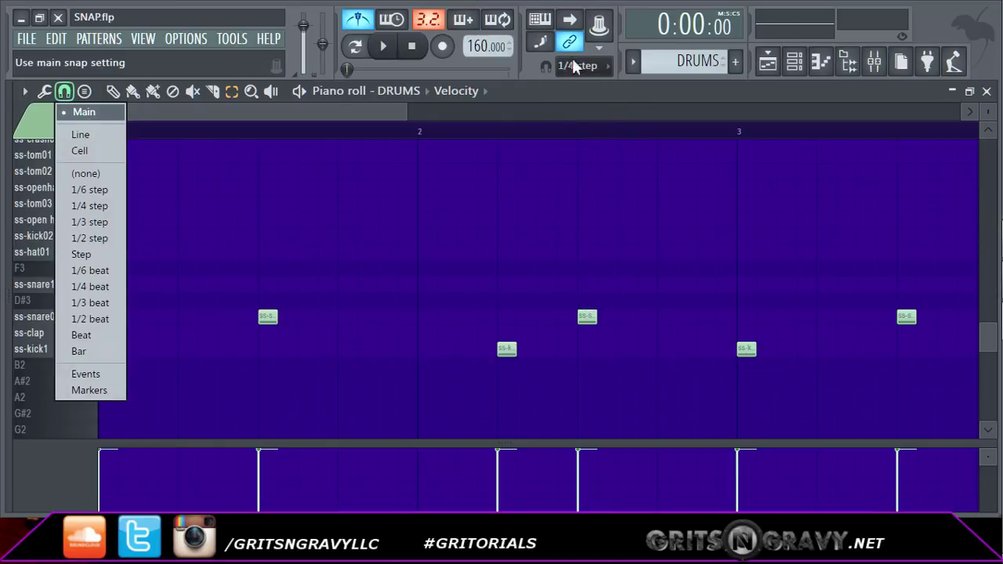
left_click(536, 90)
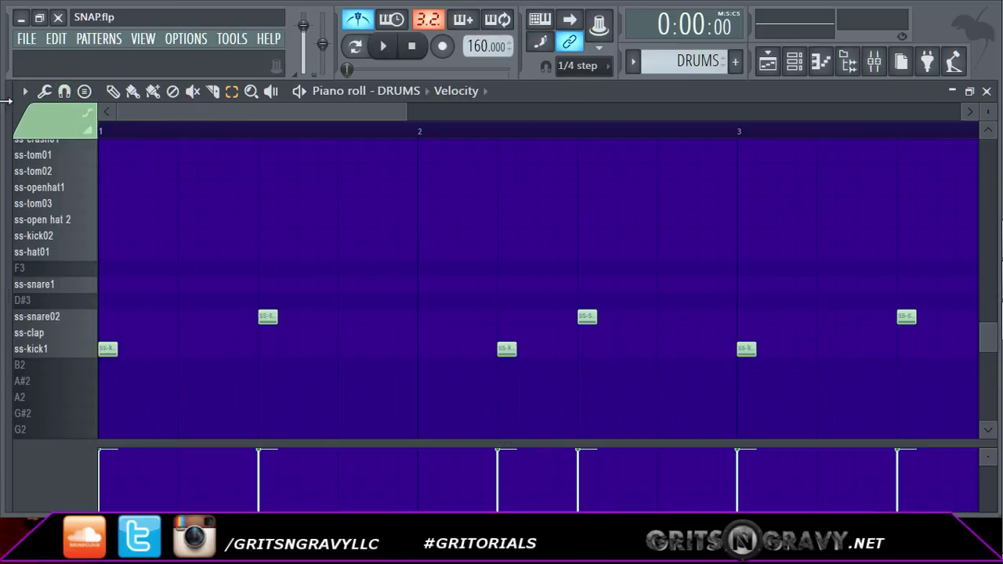
left_click(584, 67)
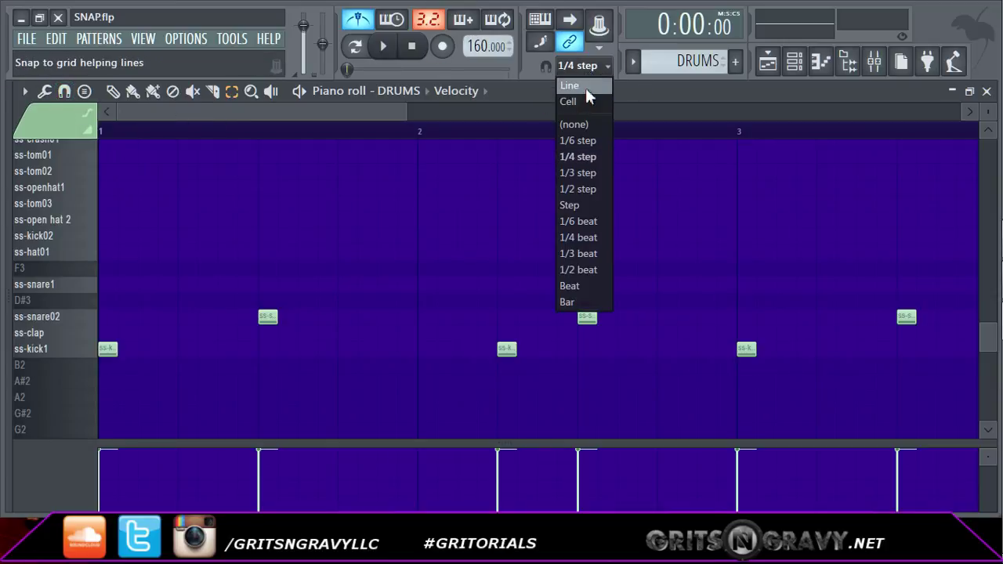
left_click(586, 84)
left_click(65, 91)
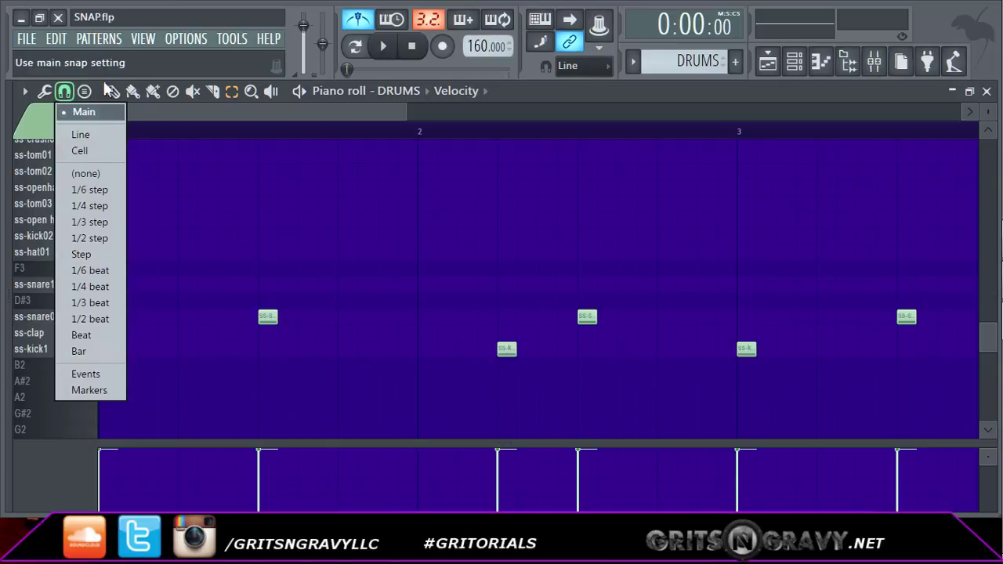
left_click(592, 66)
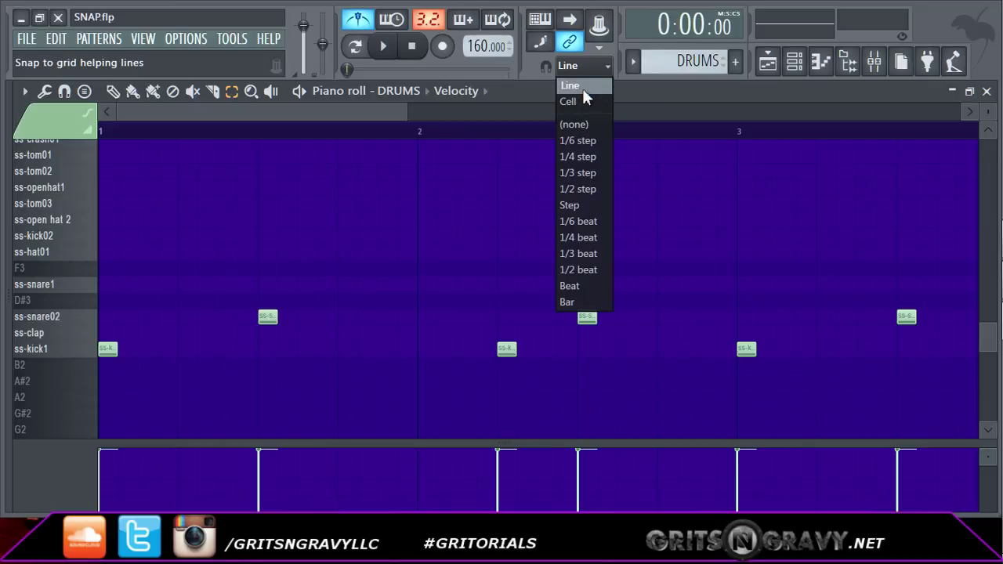
left_click(582, 86)
left_click(63, 90)
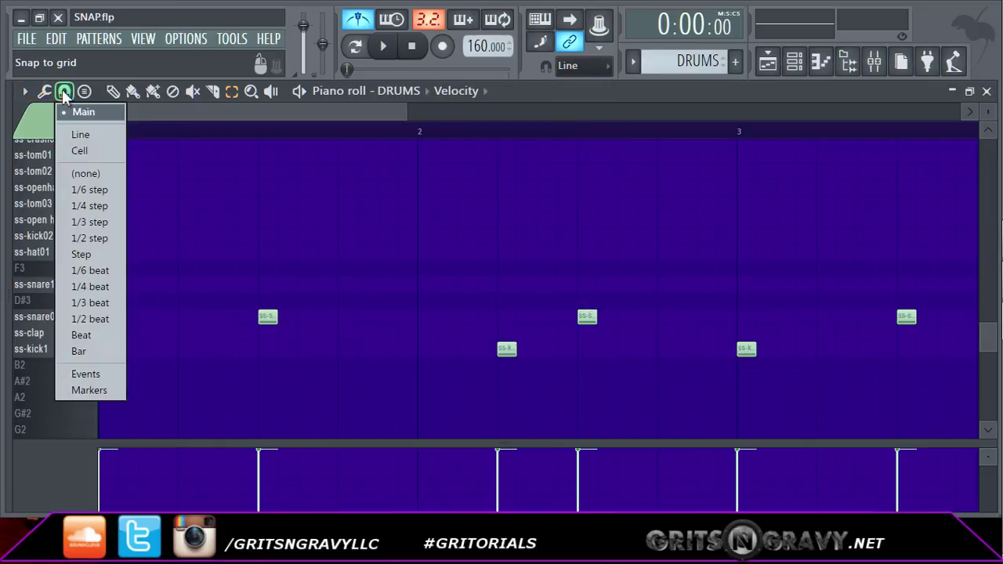
left_click(81, 112)
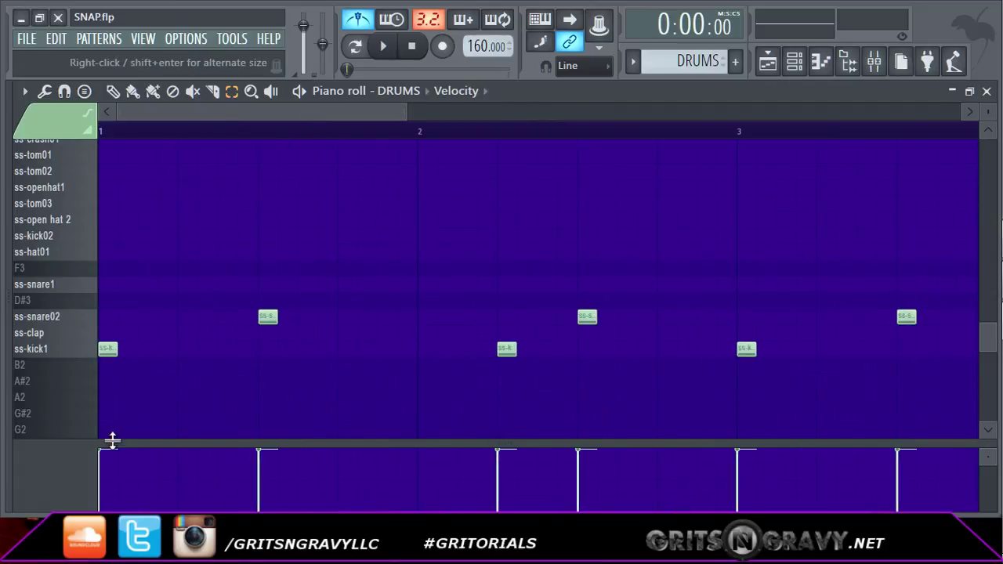
key("alt+q")
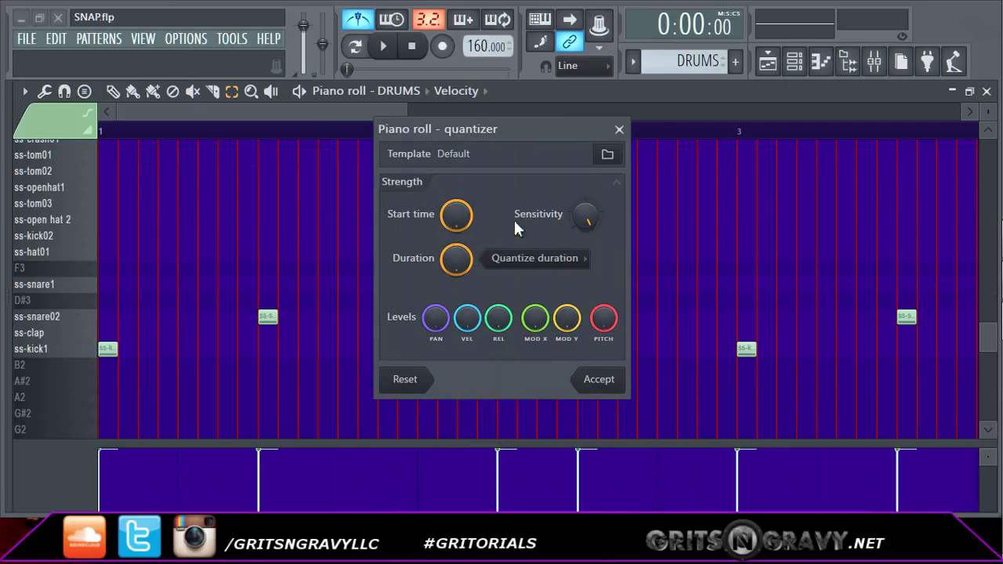
left_click(619, 129)
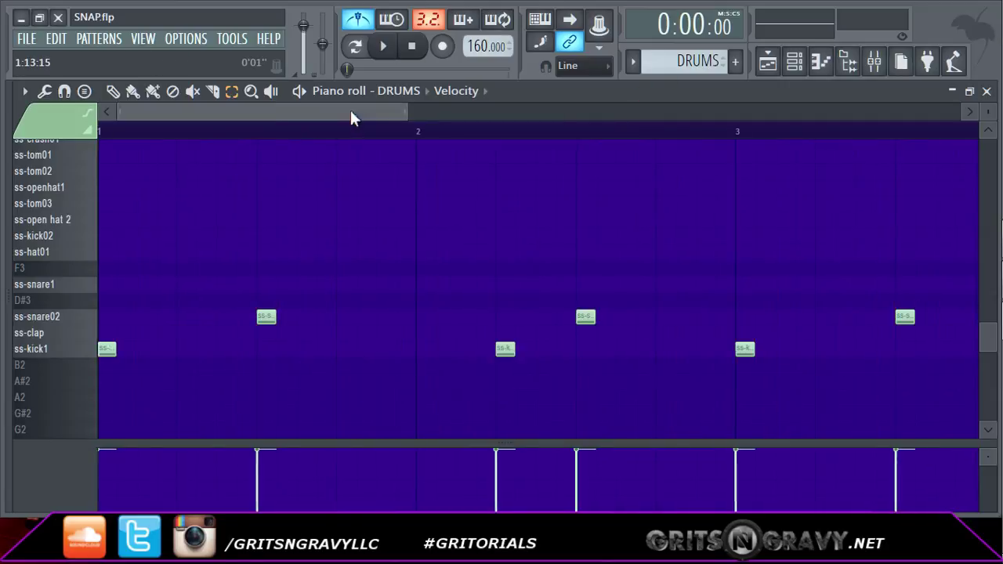
left_click_drag(350, 109, 224, 116)
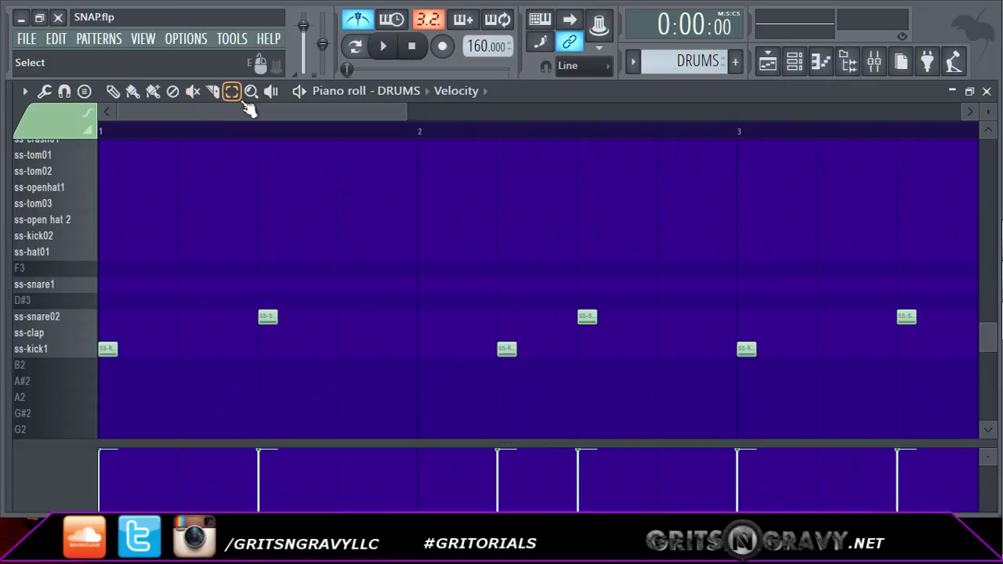
mouse_move(229, 115)
left_mouse_down()
mouse_move(412, 117)
mouse_move(250, 117)
left_mouse_up()
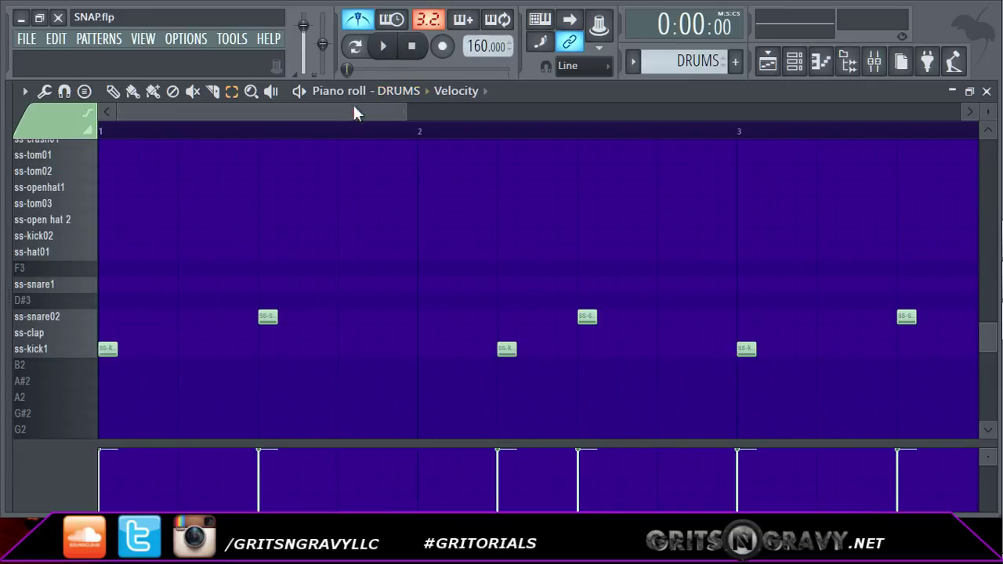
mouse_move(351, 109)
left_mouse_down()
mouse_move(570, 123)
mouse_move(178, 117)
left_mouse_up()
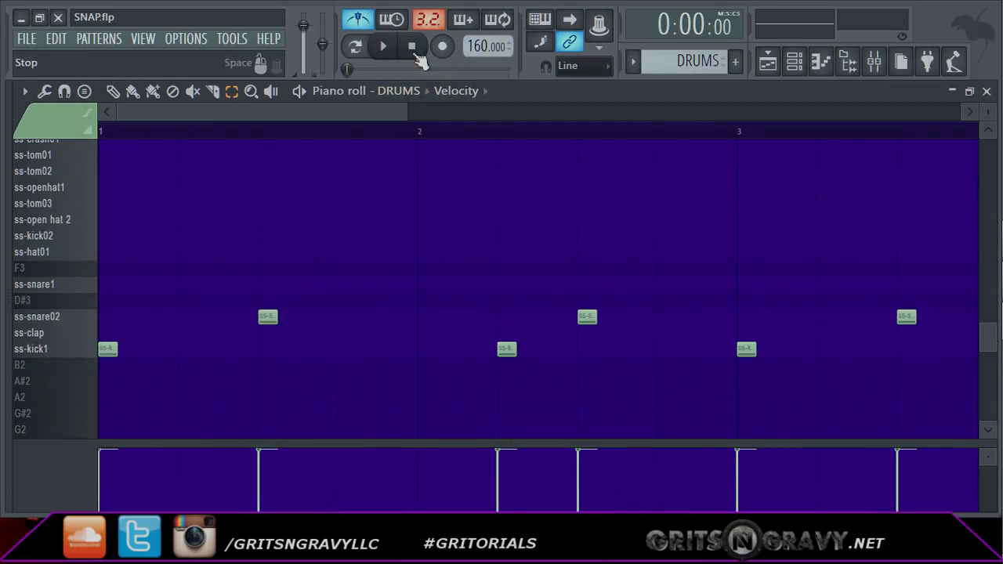